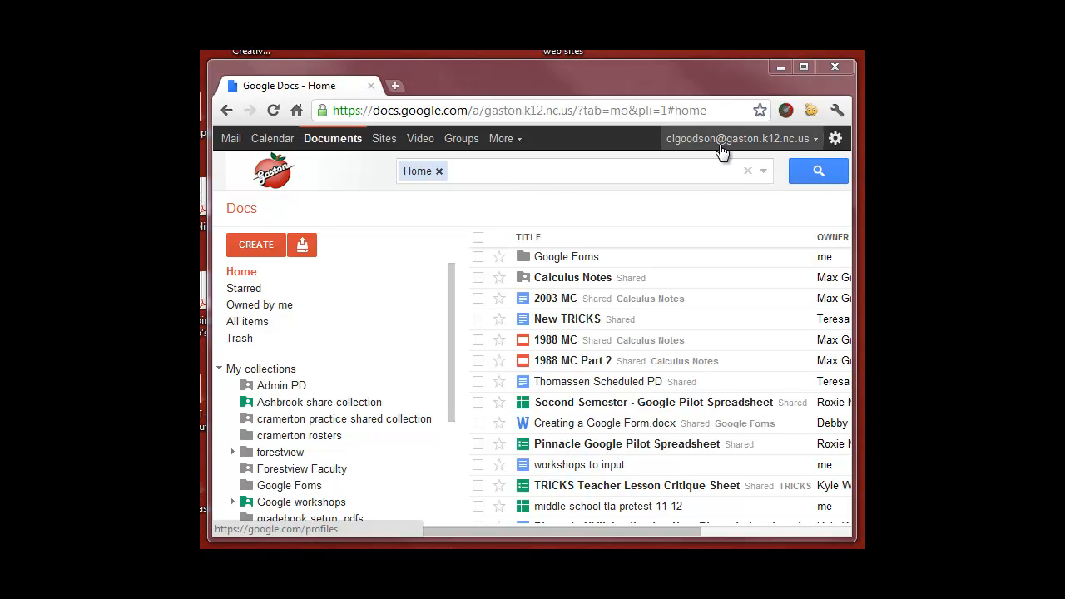
# Step: Create a new form and remove the Gaston County Schools sign-in requirement for viewing it
pyautogui.click(265, 247)
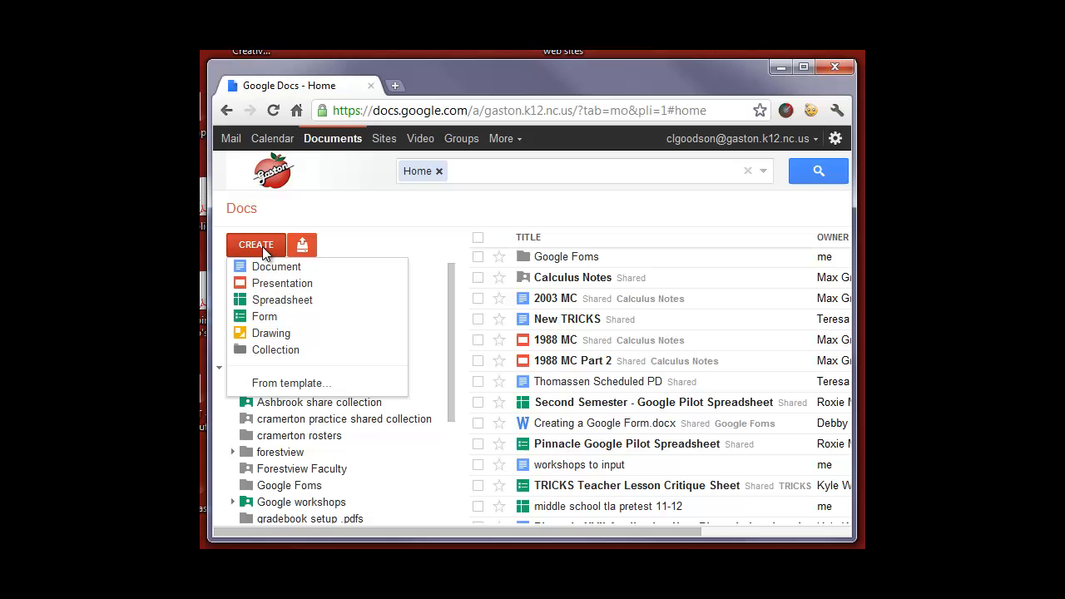
pyautogui.click(268, 320)
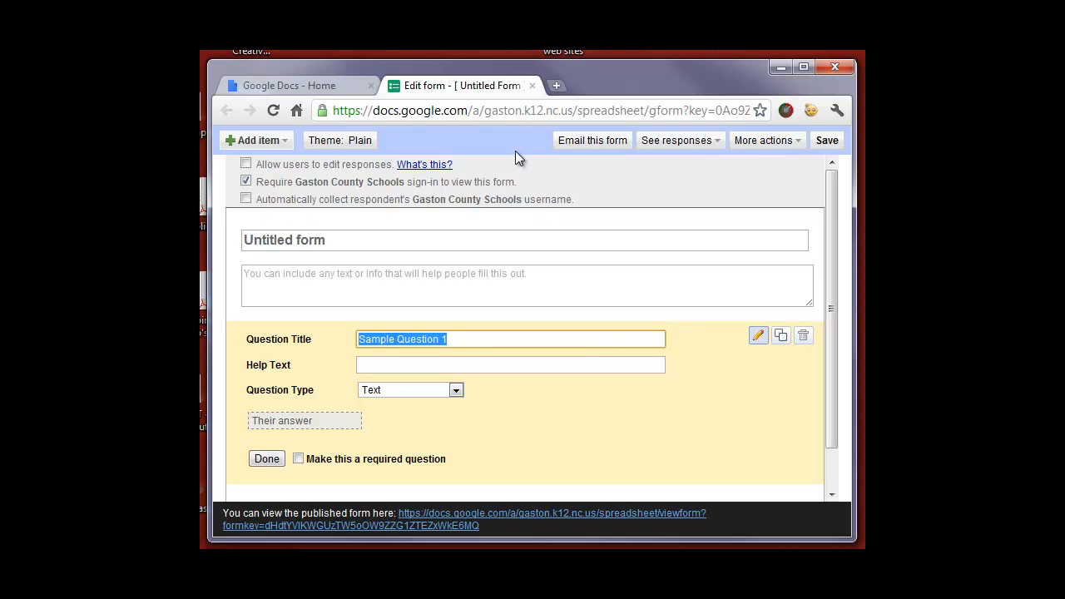
pyautogui.click(246, 181)
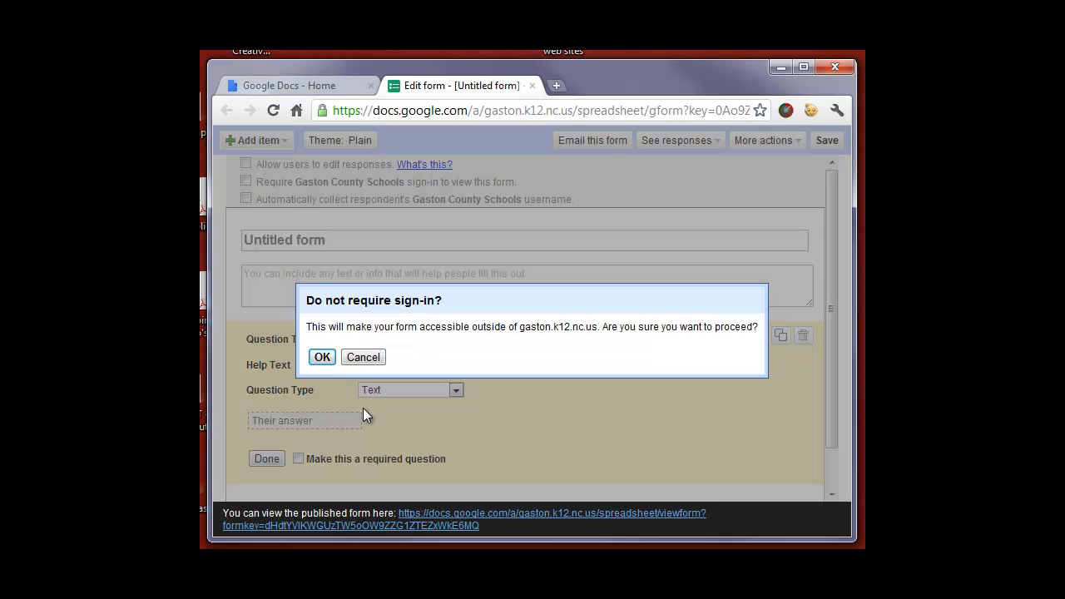
pyautogui.click(321, 357)
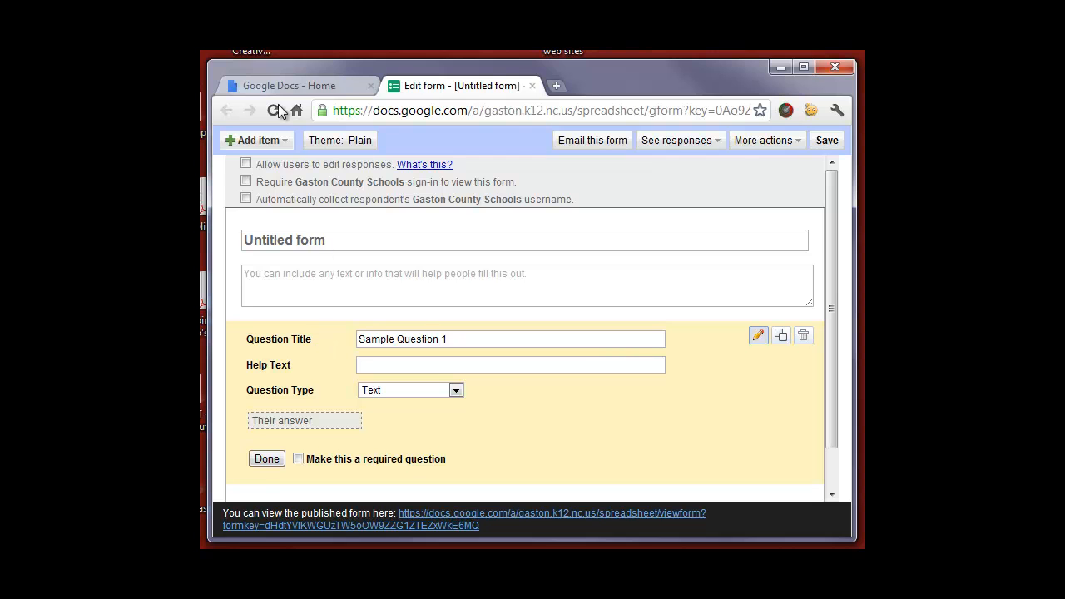
# Step: Title the form "Technology Survey" and add the description 'Please fill out this form and click "submit"'
pyautogui.moveTo(347, 241); pyautogui.dragTo(242, 241)
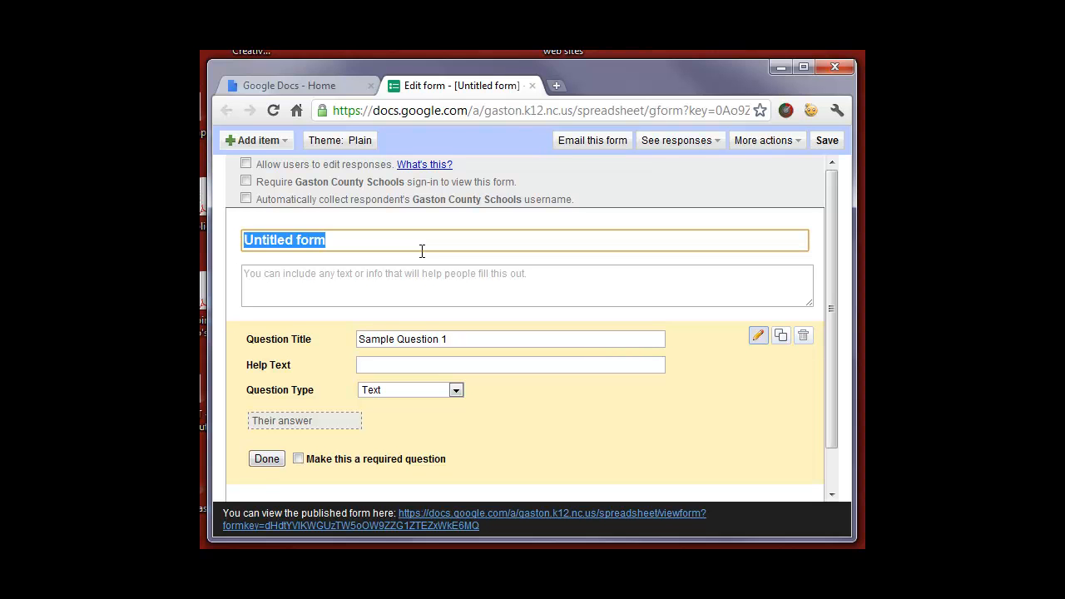
pyautogui.write('Technology Sc')
pyautogui.press('BackSpace')
pyautogui.write('urvey')
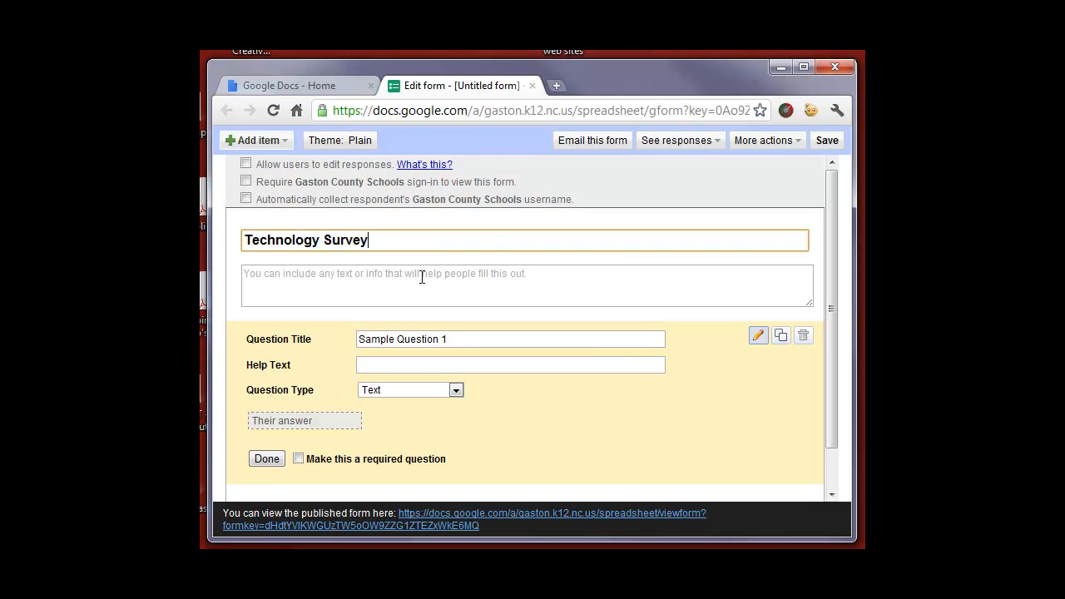
pyautogui.click(422, 277)
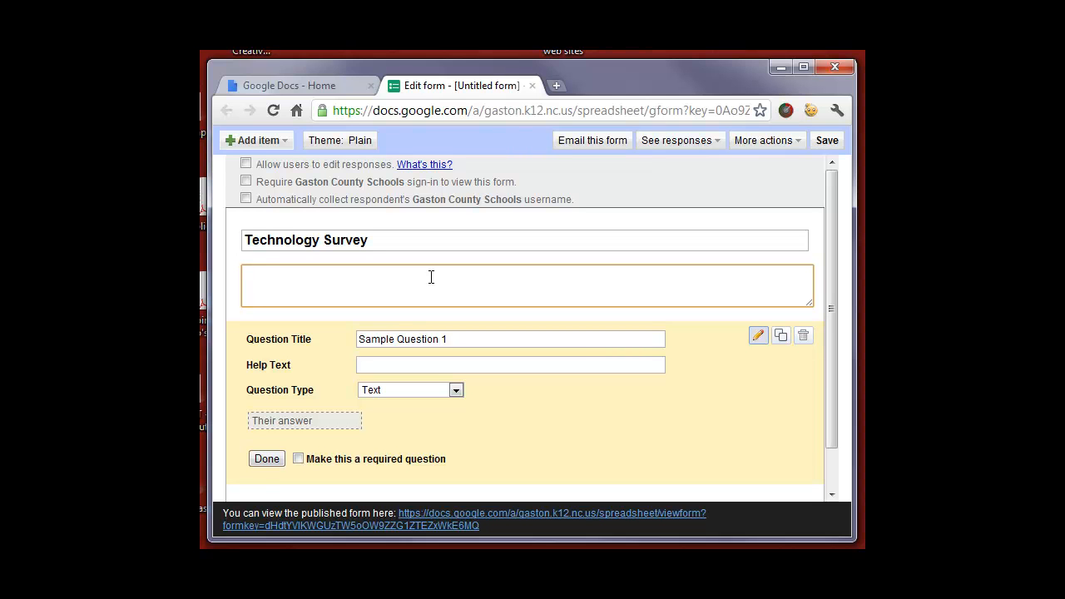
pyautogui.write('Please fill ')
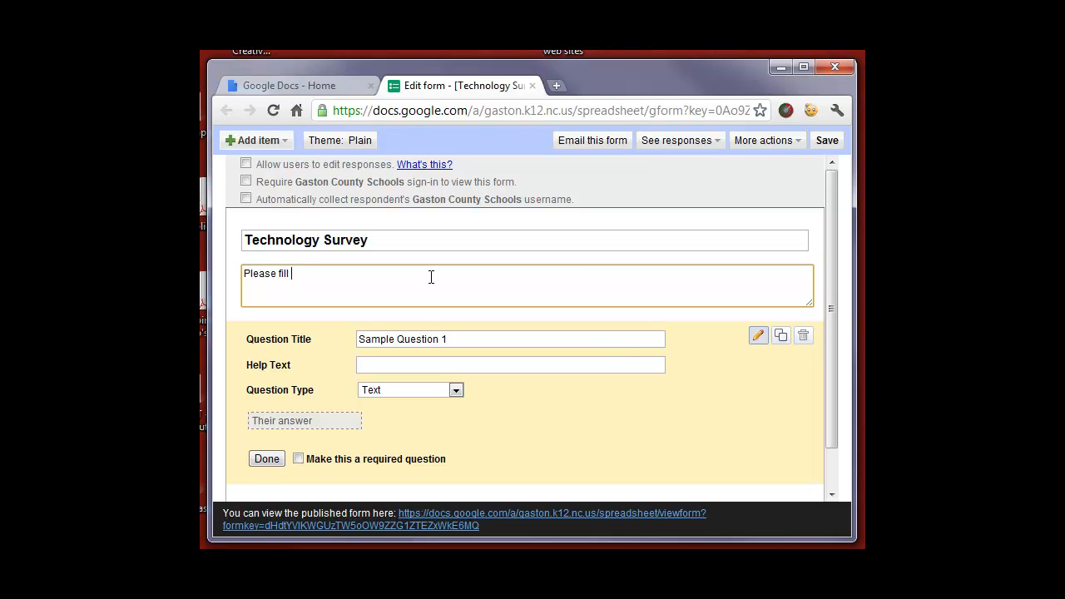
pyautogui.write('out this form and click "submit"')
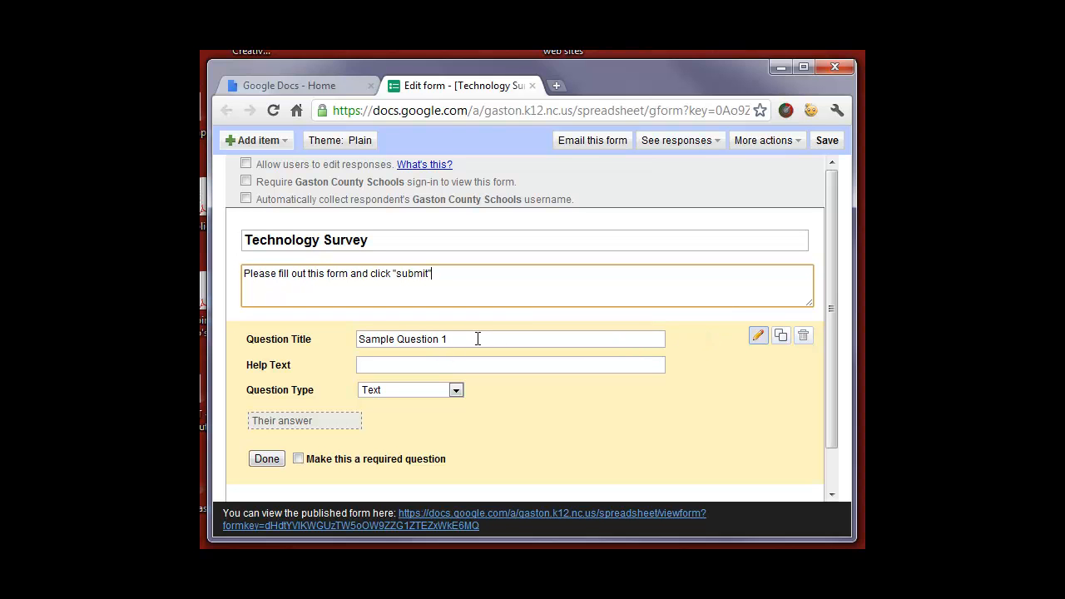
# Step: Title the first question "What is your nome", keep it as a text question and make it required
pyautogui.moveTo(479, 339); pyautogui.dragTo(354, 328)
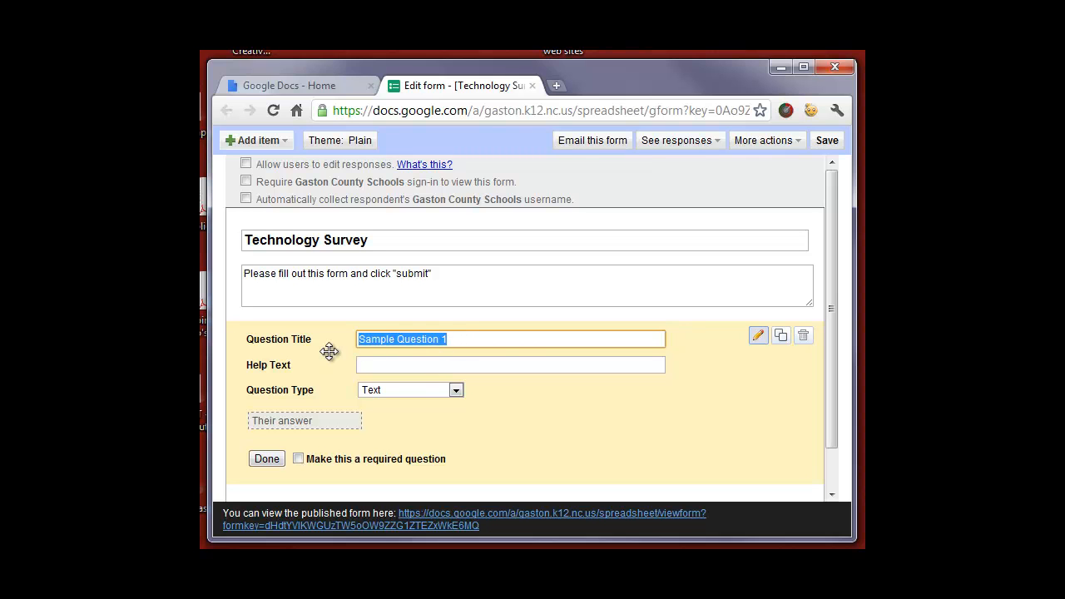
pyautogui.click(466, 337)
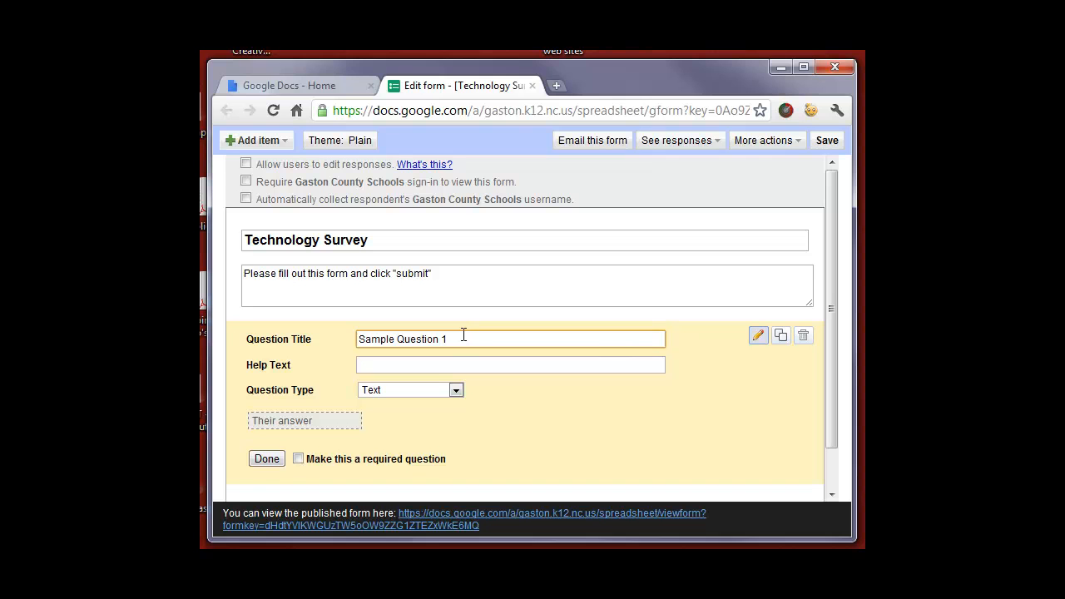
pyautogui.moveTo(463, 335); pyautogui.dragTo(295, 325)
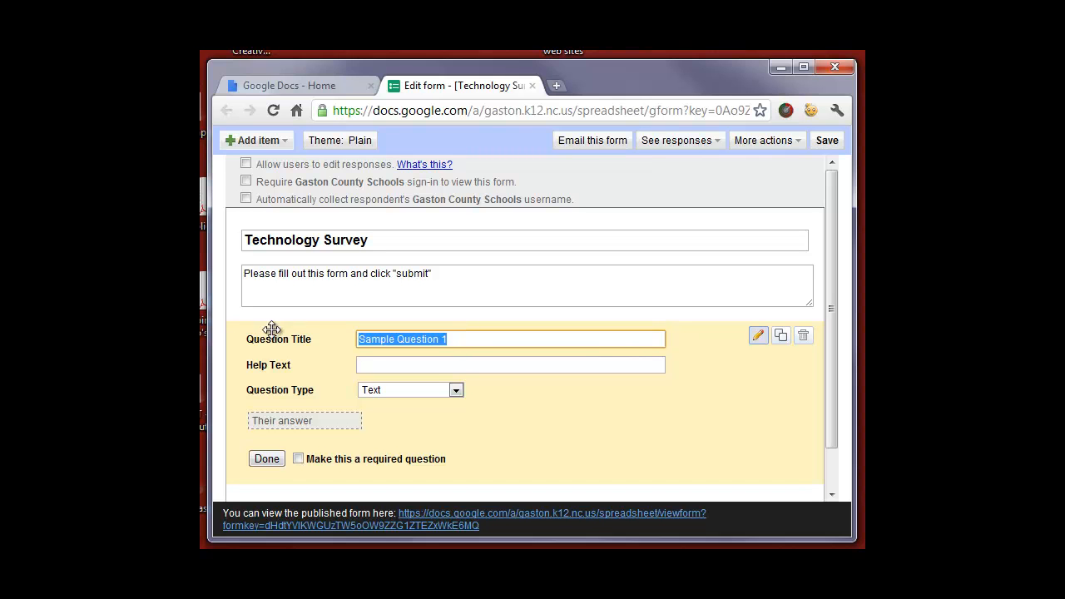
pyautogui.write('What')
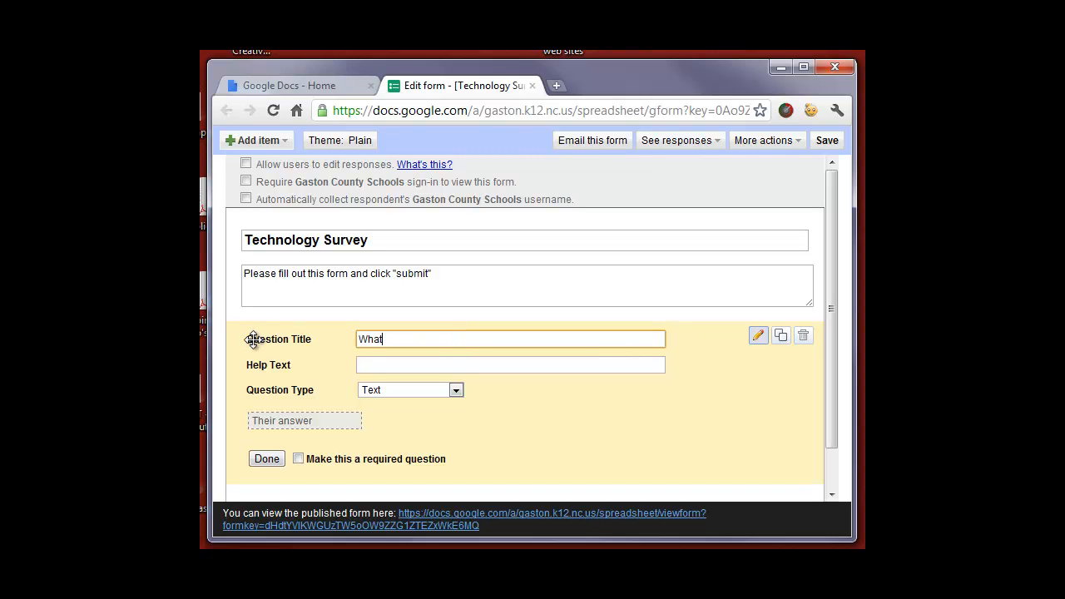
pyautogui.write(' is your nome')
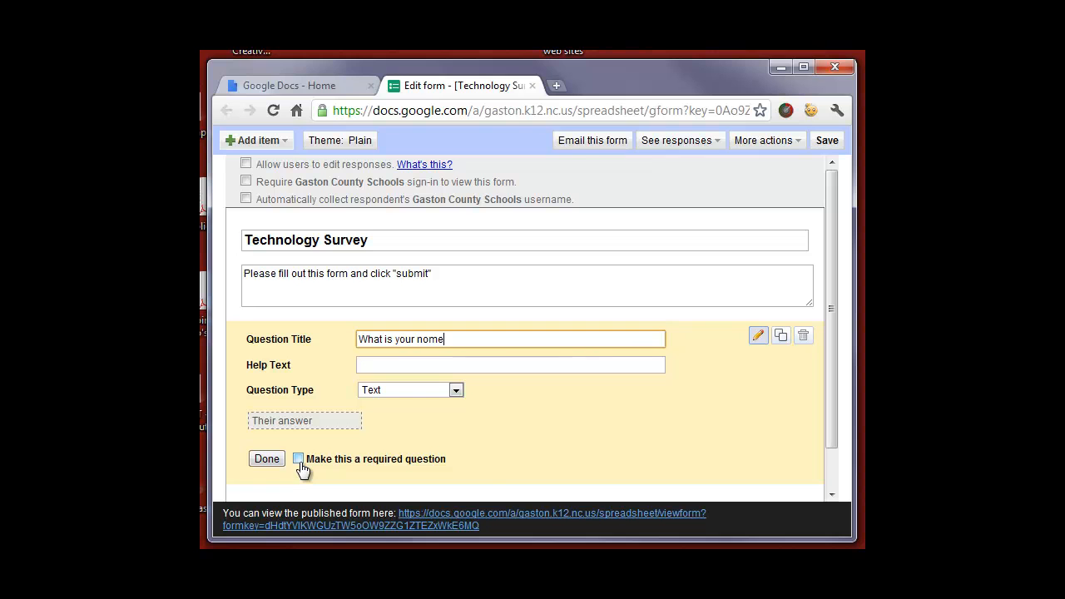
pyautogui.click(299, 461)
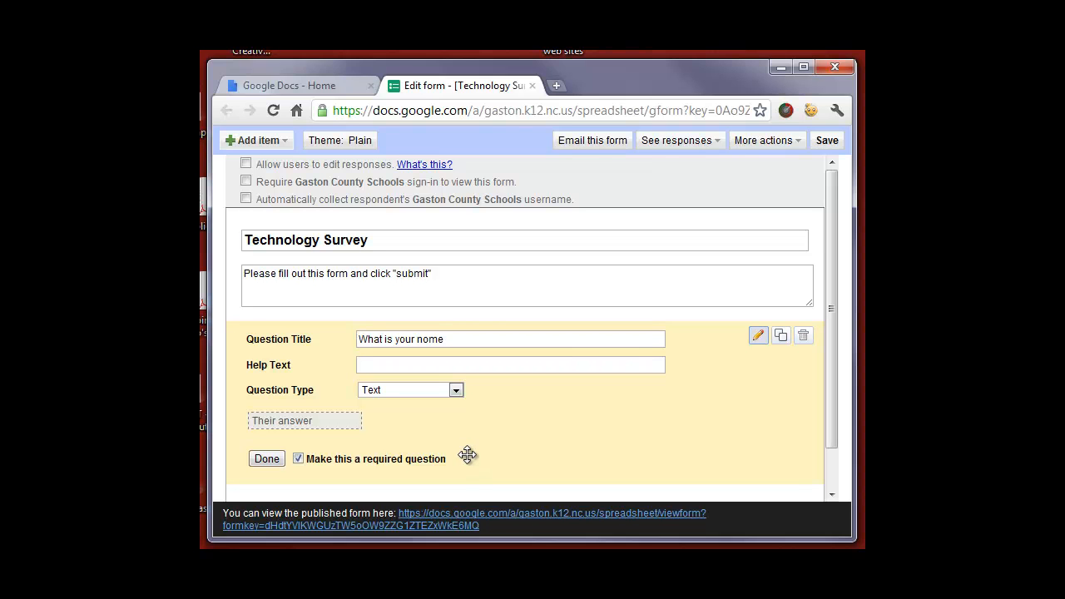
pyautogui.click(265, 458)
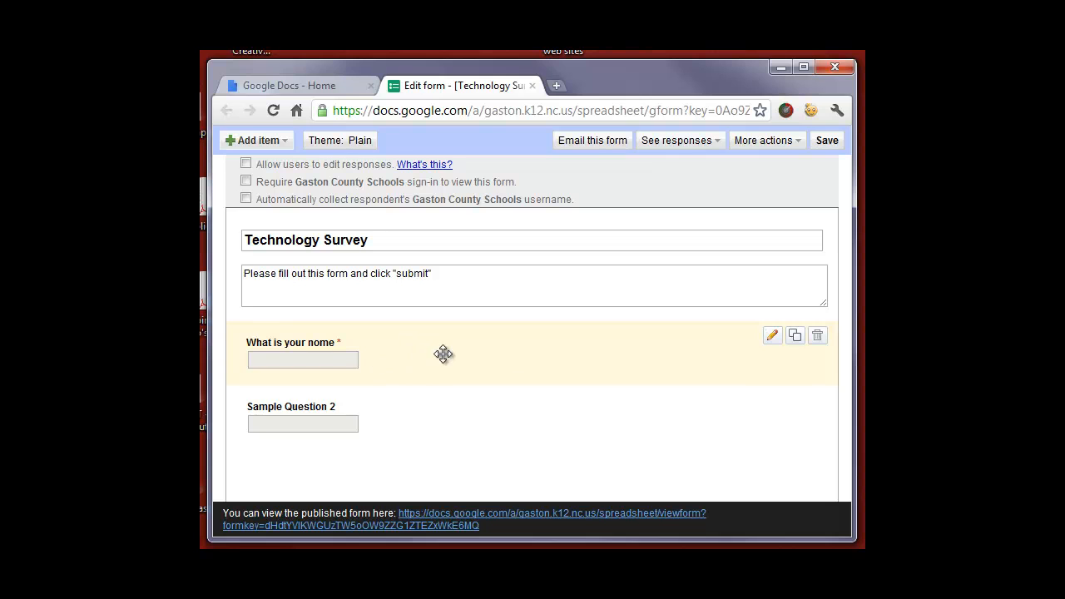
# Step: Duplicate the first question and discard the copy
pyautogui.click(797, 338)
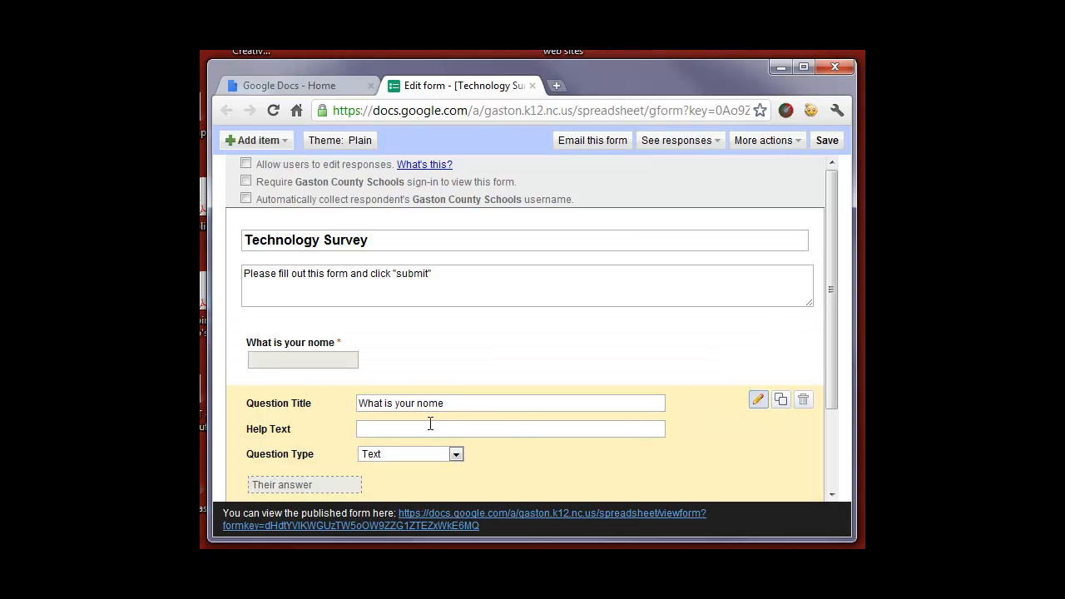
pyautogui.click(805, 400)
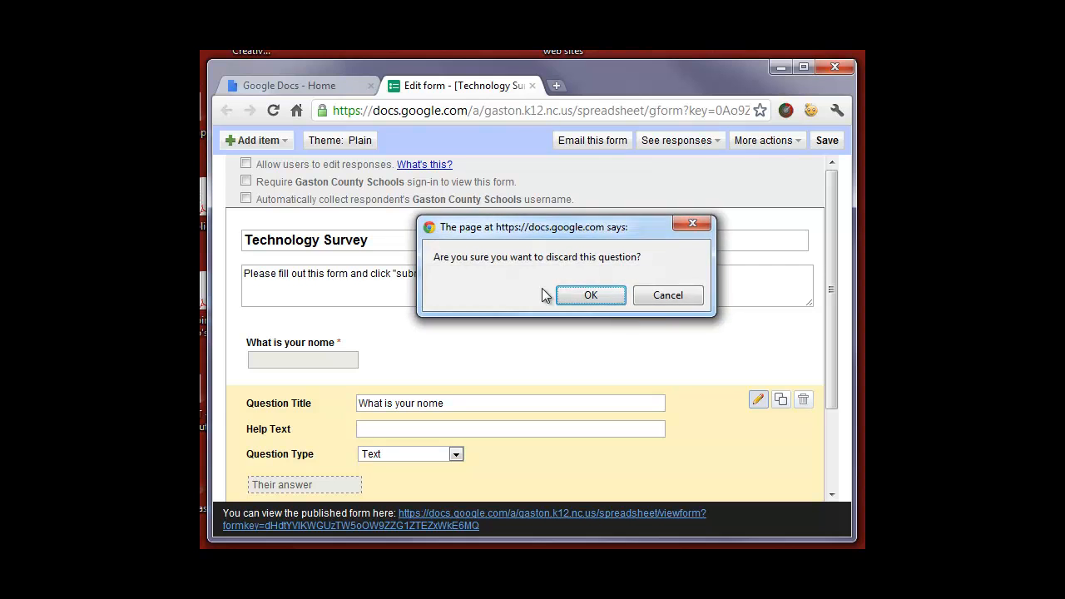
pyautogui.click(594, 297)
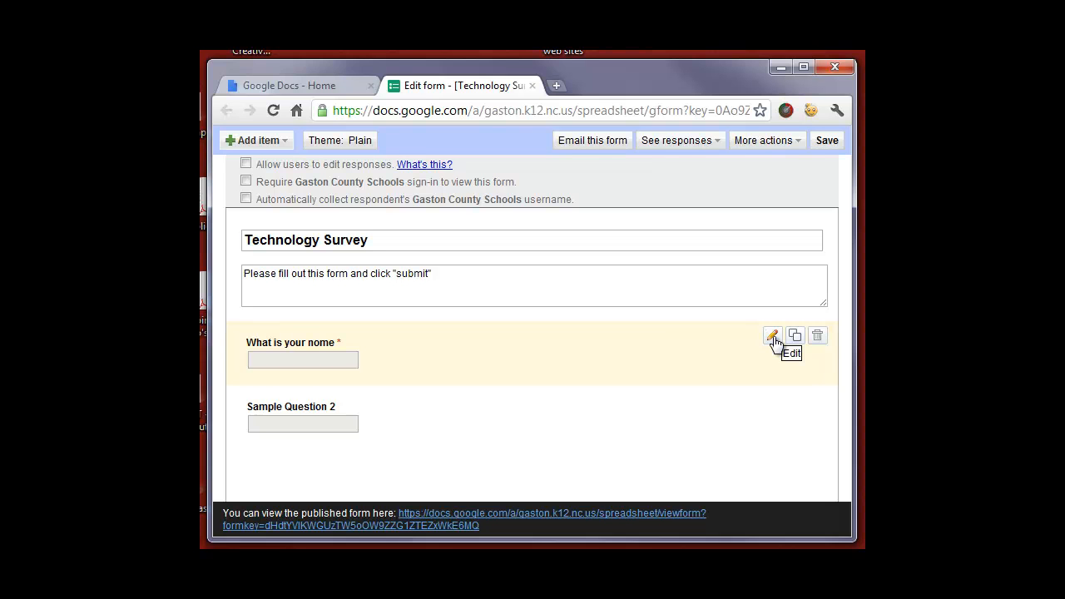
# Step: Correct the first question's title to "What is your name" and finish editing it
pyautogui.click(773, 341)
pyautogui.click(425, 339)
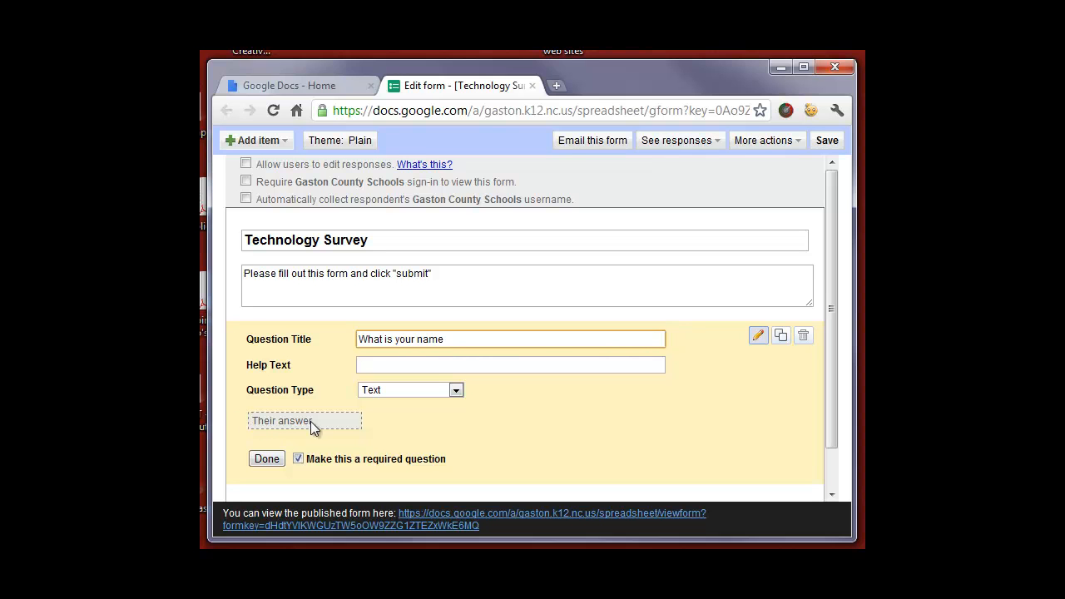
pyautogui.click(267, 459)
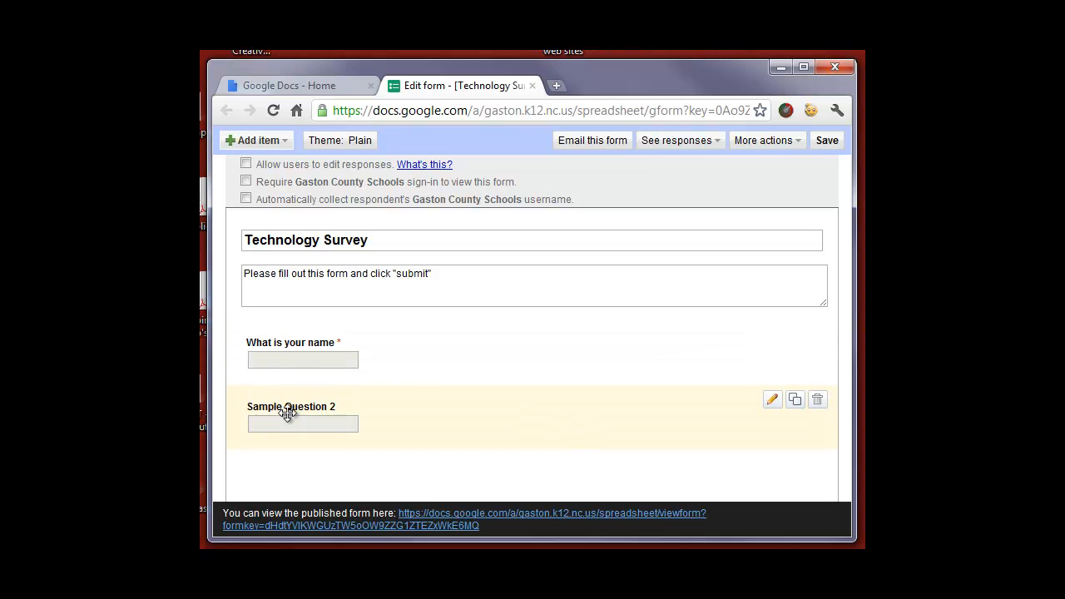
# Step: Change Sample Question 2 to a multiple choice question titled "What grade do you teach?"
pyautogui.click(772, 402)
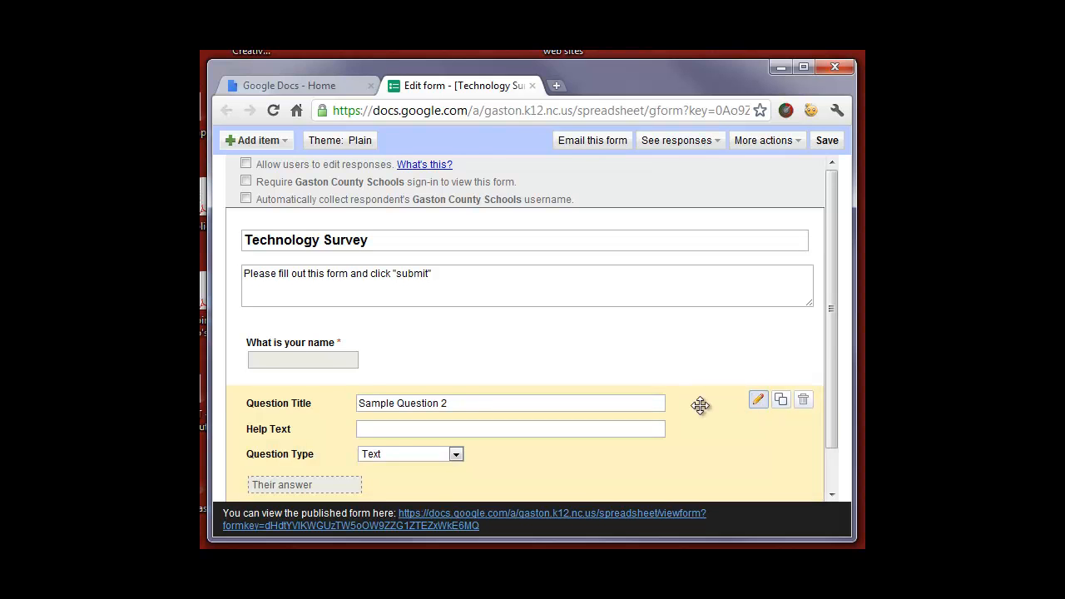
pyautogui.scroll(-1, 680, 396)
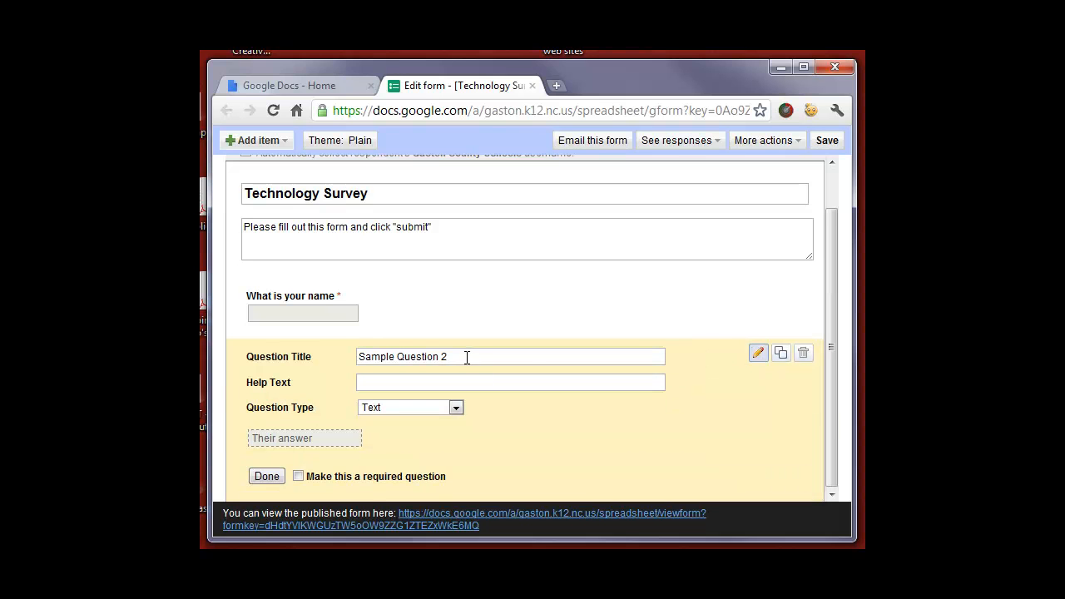
pyautogui.moveTo(469, 357); pyautogui.dragTo(299, 348)
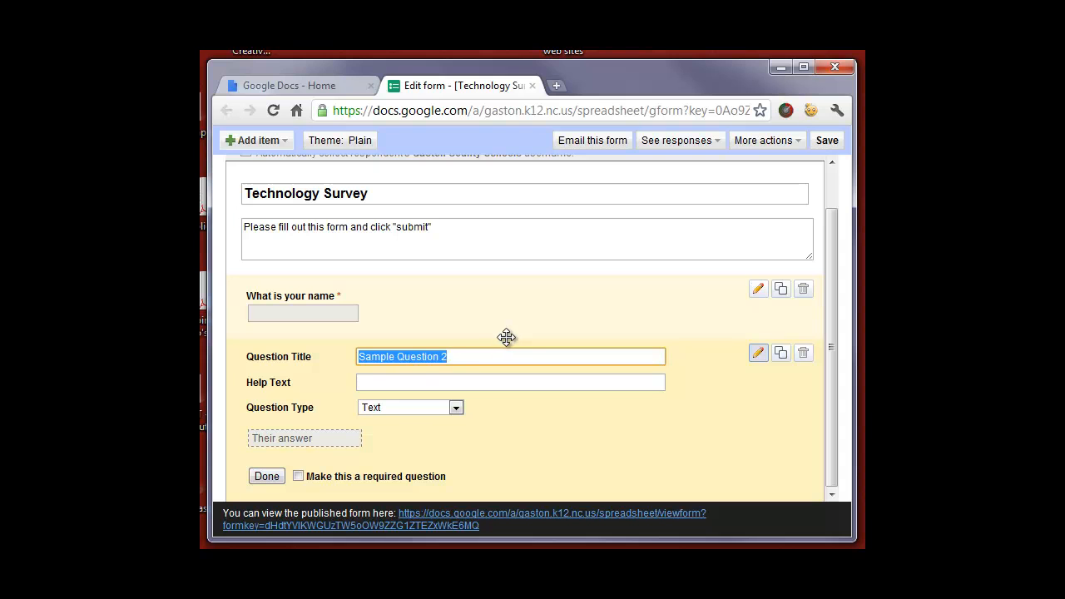
pyautogui.click(461, 407)
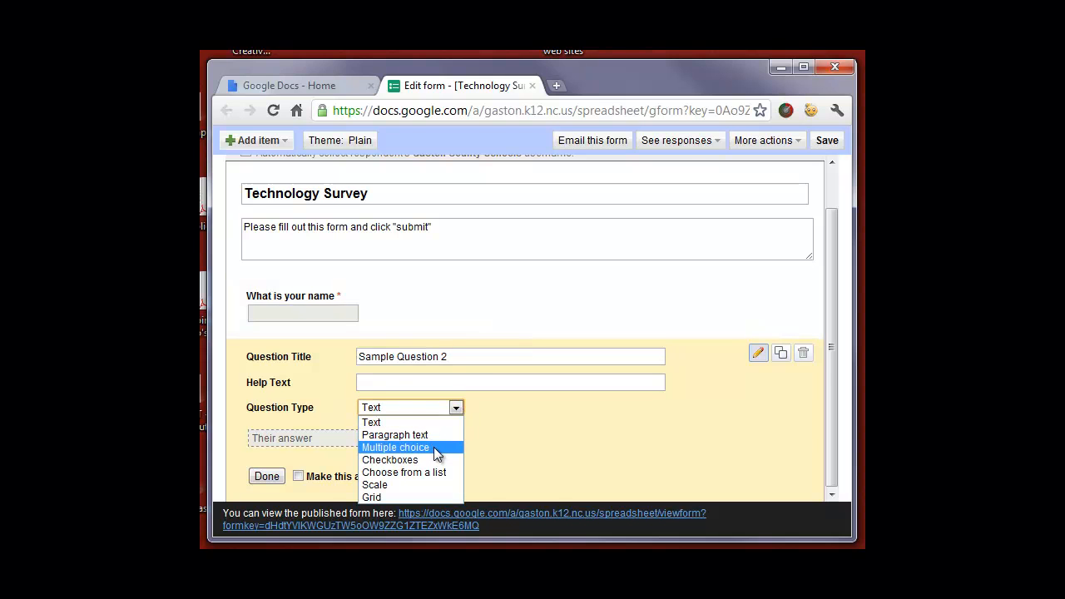
pyautogui.click(433, 447)
pyautogui.moveTo(468, 386); pyautogui.dragTo(290, 373)
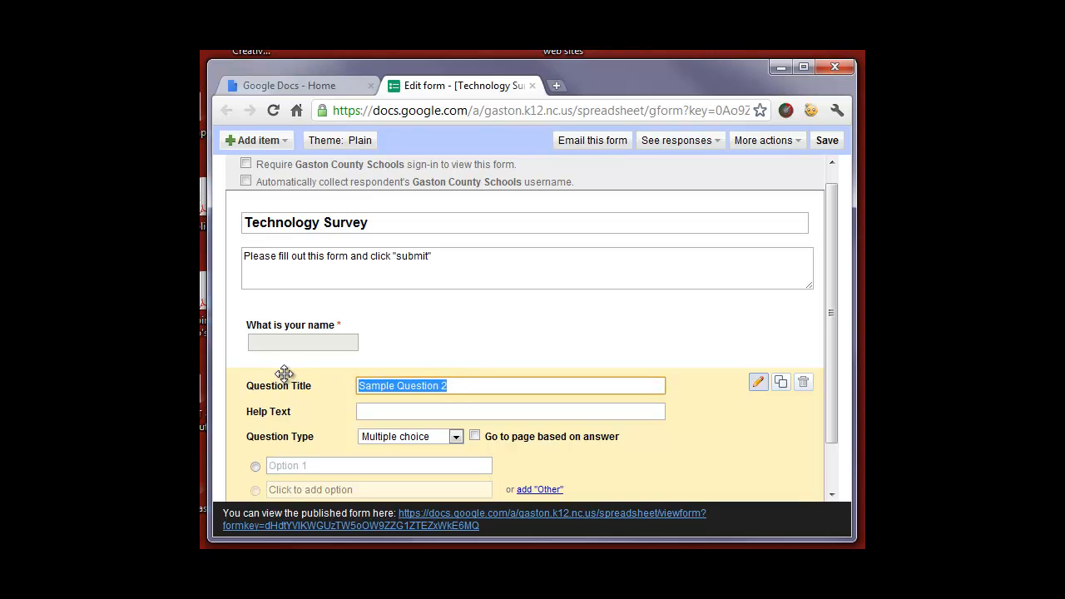
pyautogui.write('What grade th')
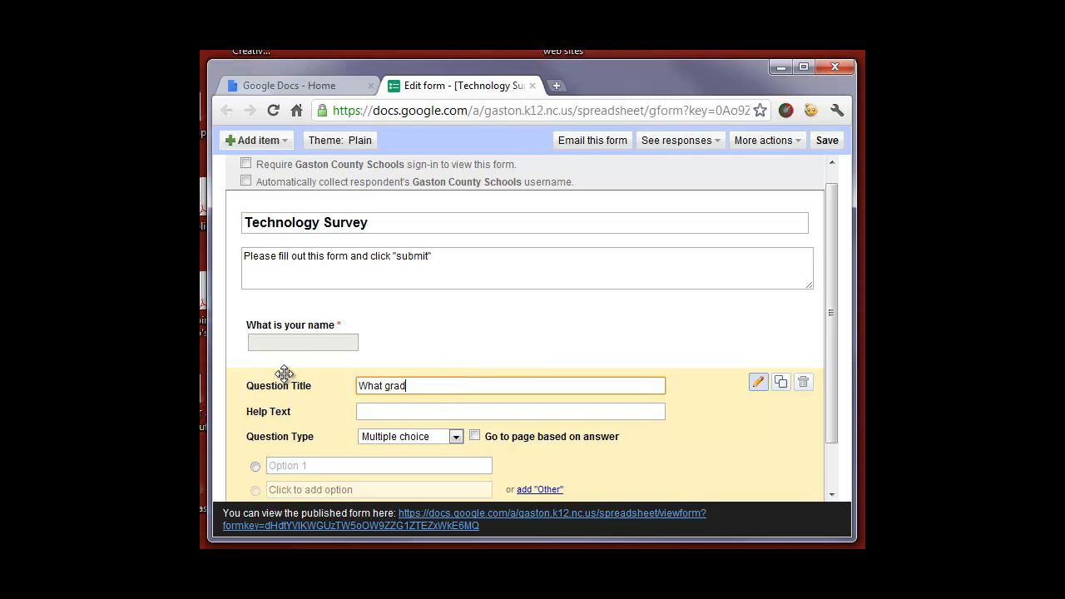
pyautogui.write('ou teach?')
# Step: Add the answer options 9, 10, 11 and 12 to the grade question and finish editing it
pyautogui.scroll(-1, 426, 449)
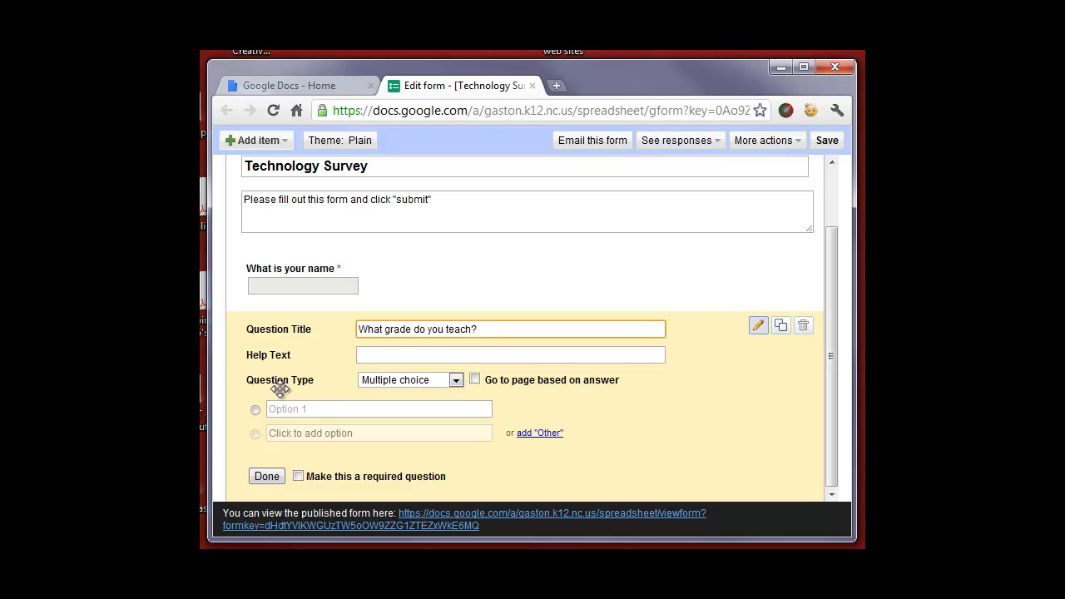
pyautogui.click(324, 409)
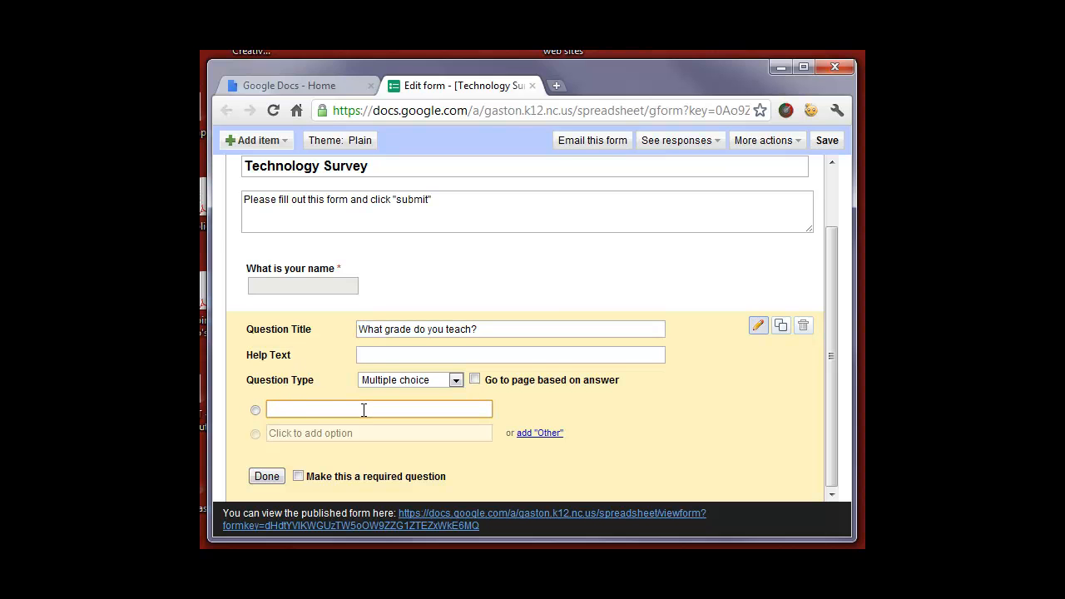
pyautogui.write('9')
pyautogui.click(346, 432)
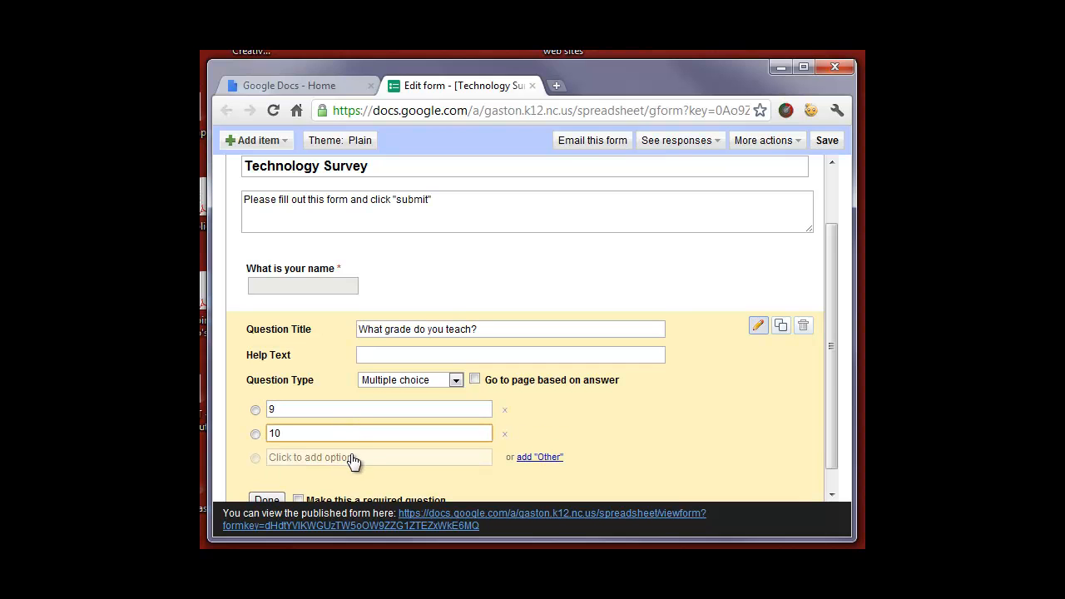
pyautogui.click(352, 457)
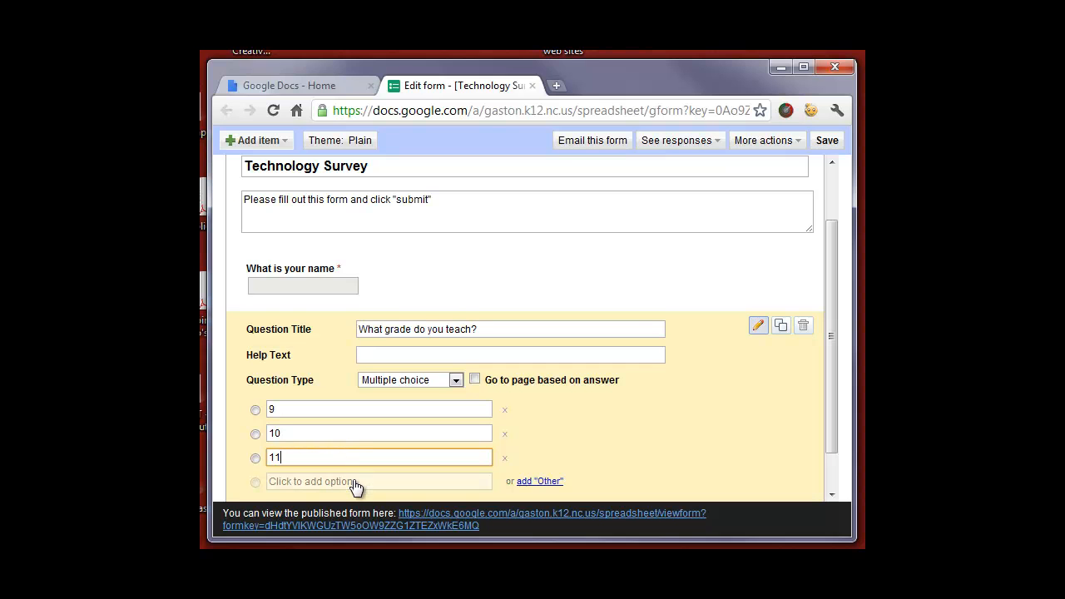
pyautogui.click(354, 482)
pyautogui.write('12')
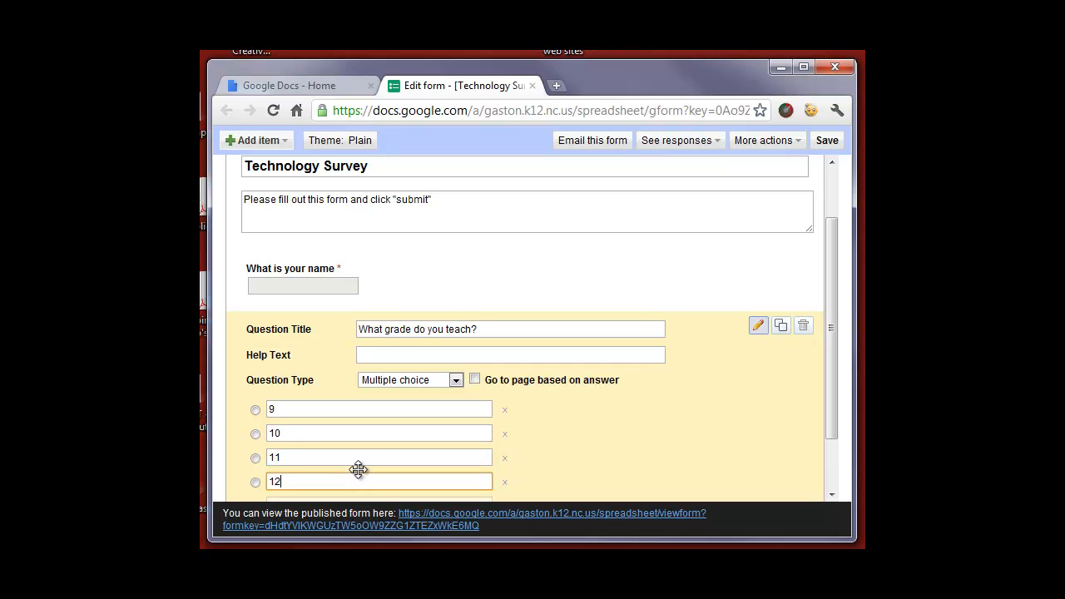
pyautogui.scroll(-1, 357, 470)
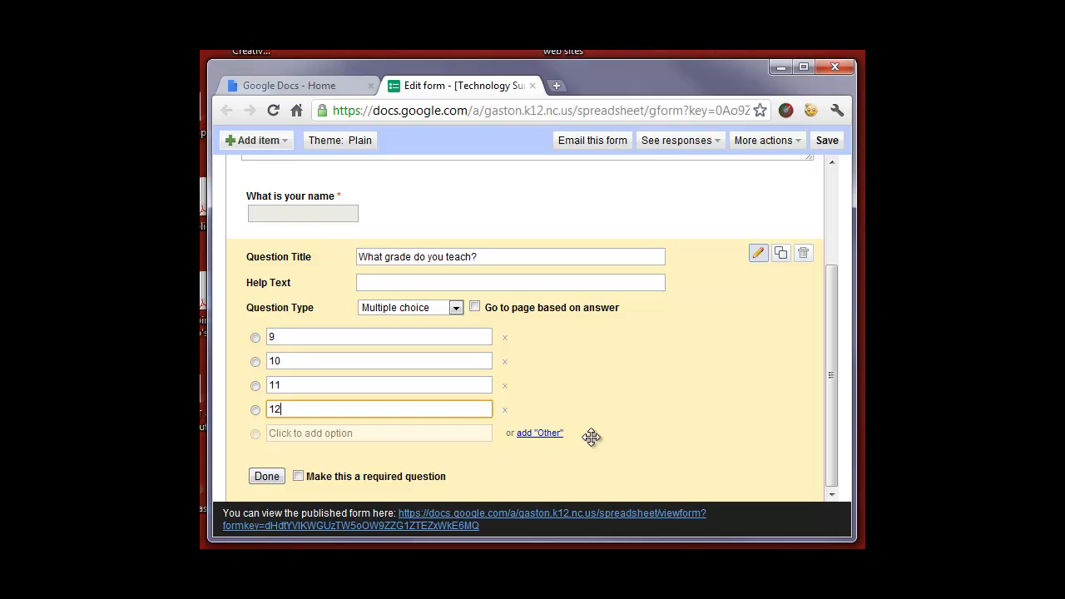
pyautogui.click(267, 476)
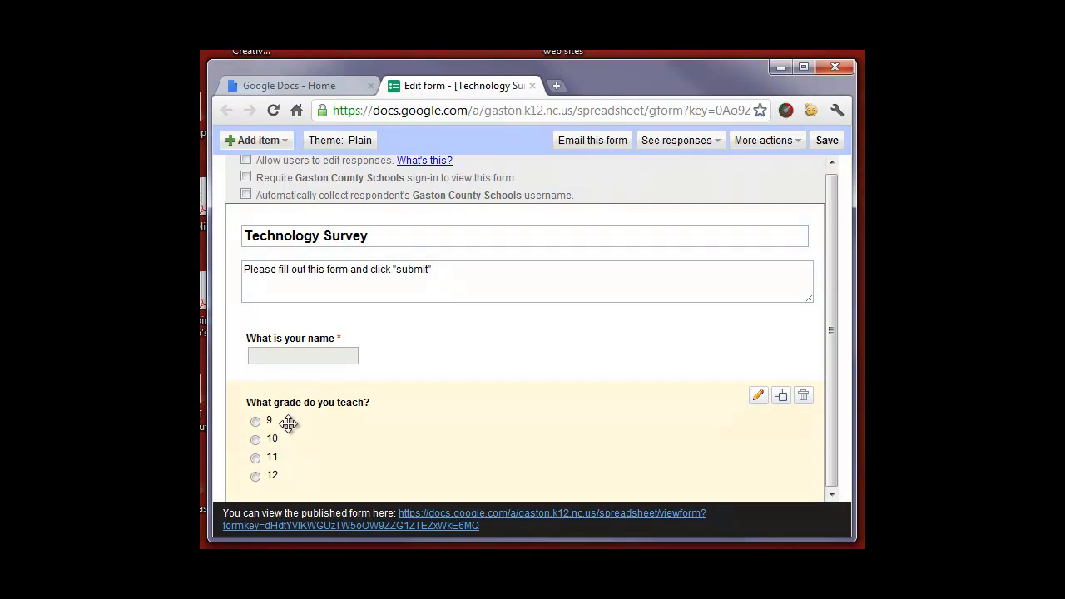
# Step: Add a checkboxes question titled "What technology do you use in your classroom?"
pyautogui.click(285, 143)
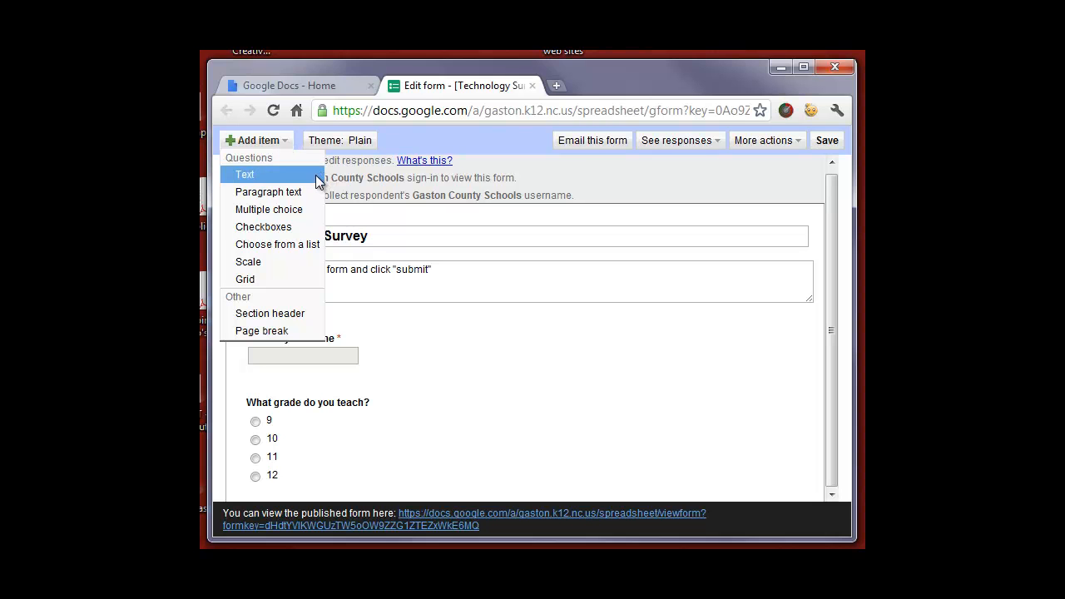
pyautogui.click(281, 226)
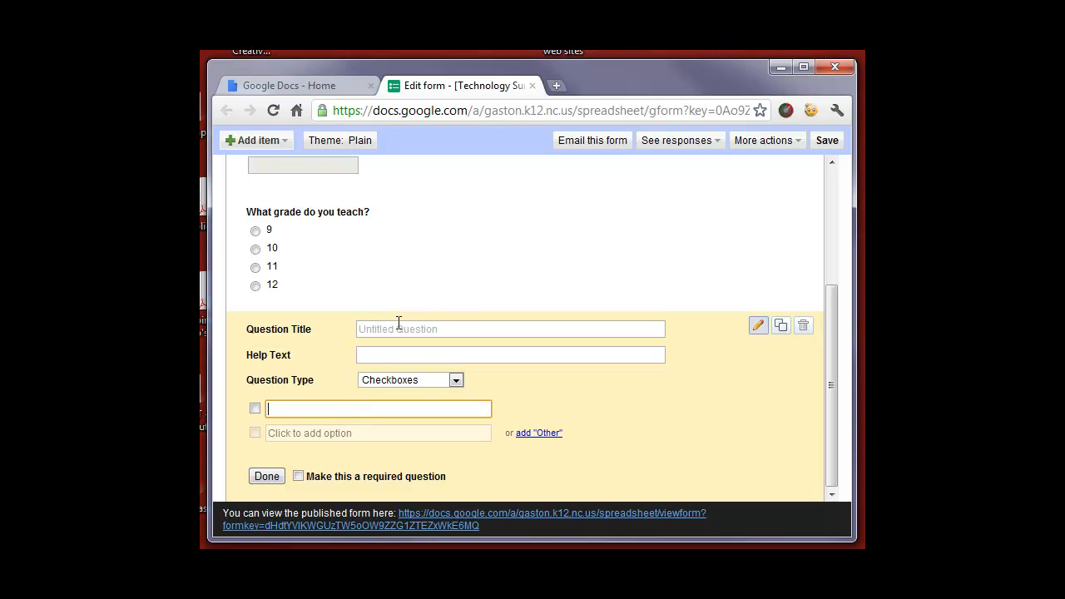
pyautogui.click(462, 328)
pyautogui.write('What tech')
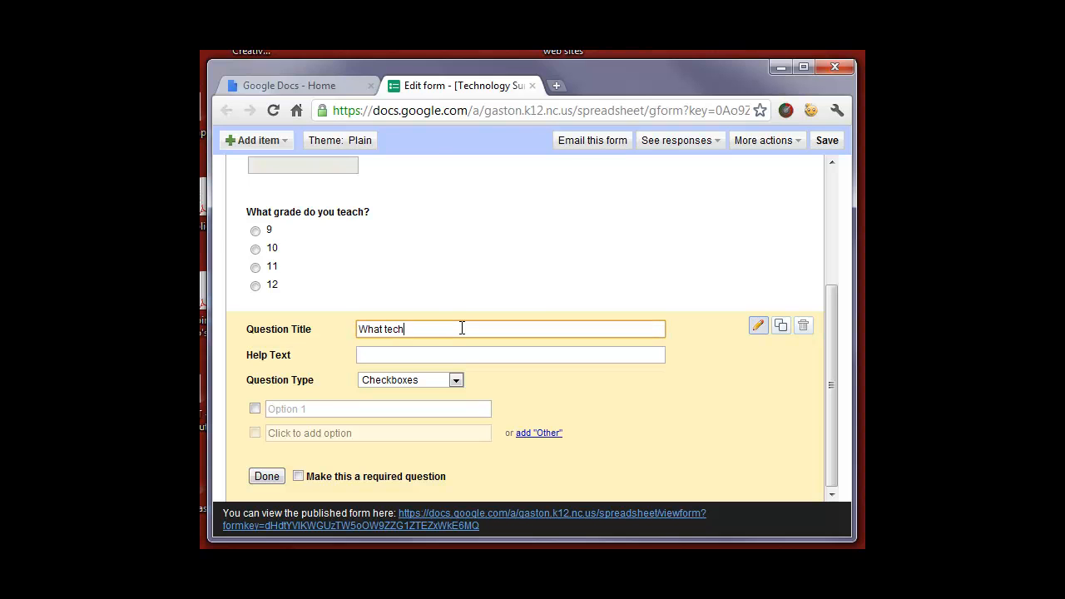
pyautogui.write('nology do you use in your classroom?')
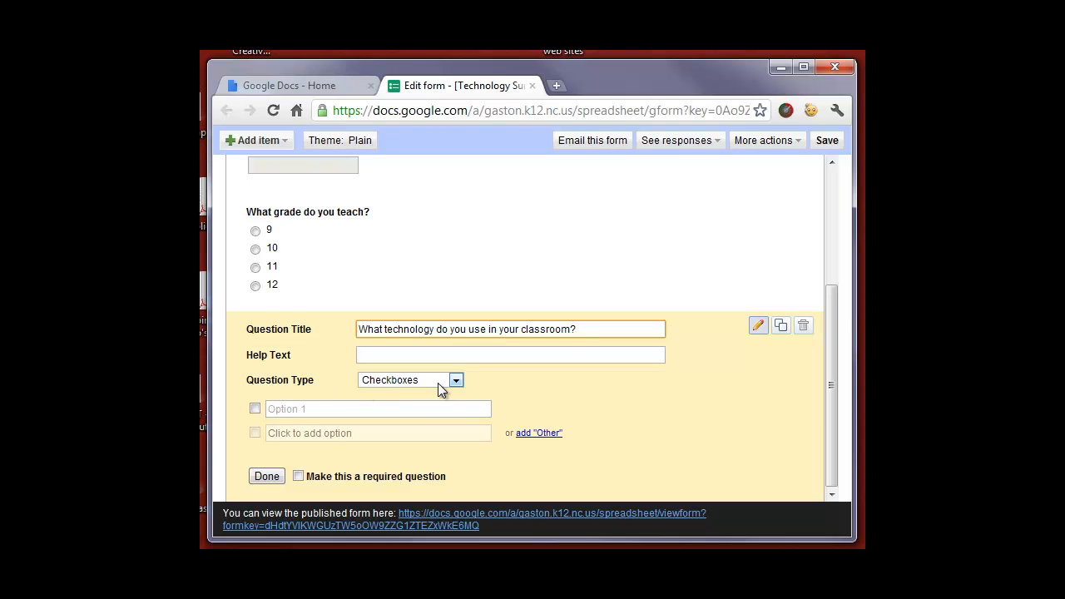
# Step: Enter the answer options SMART board, desktop computer, laptop and iPad for the technology question
pyautogui.click(307, 407)
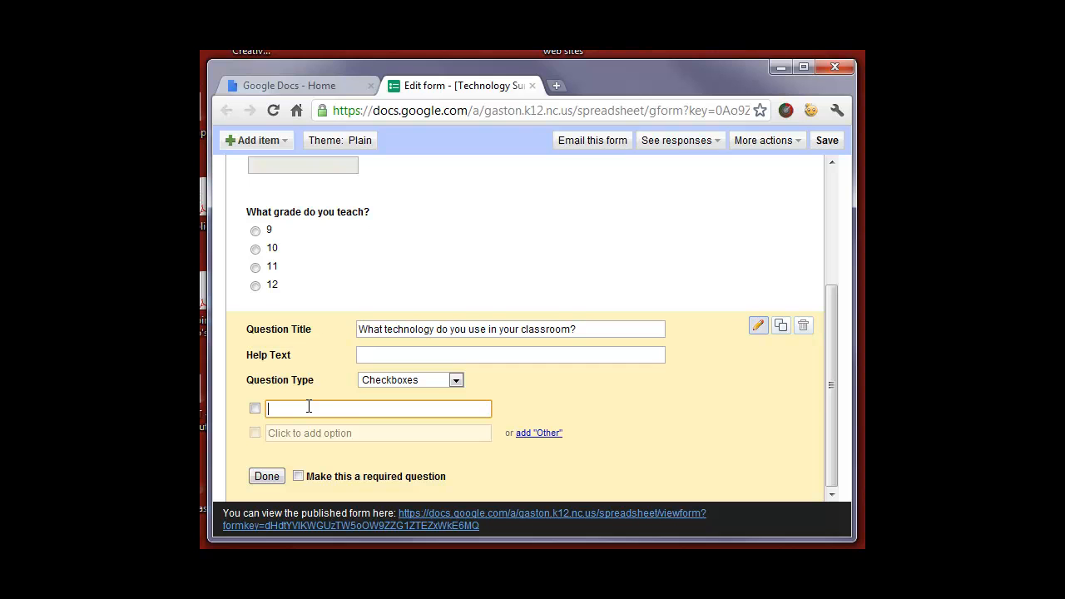
pyautogui.write('SMART board')
pyautogui.click(332, 431)
pyautogui.write('desktop computer')
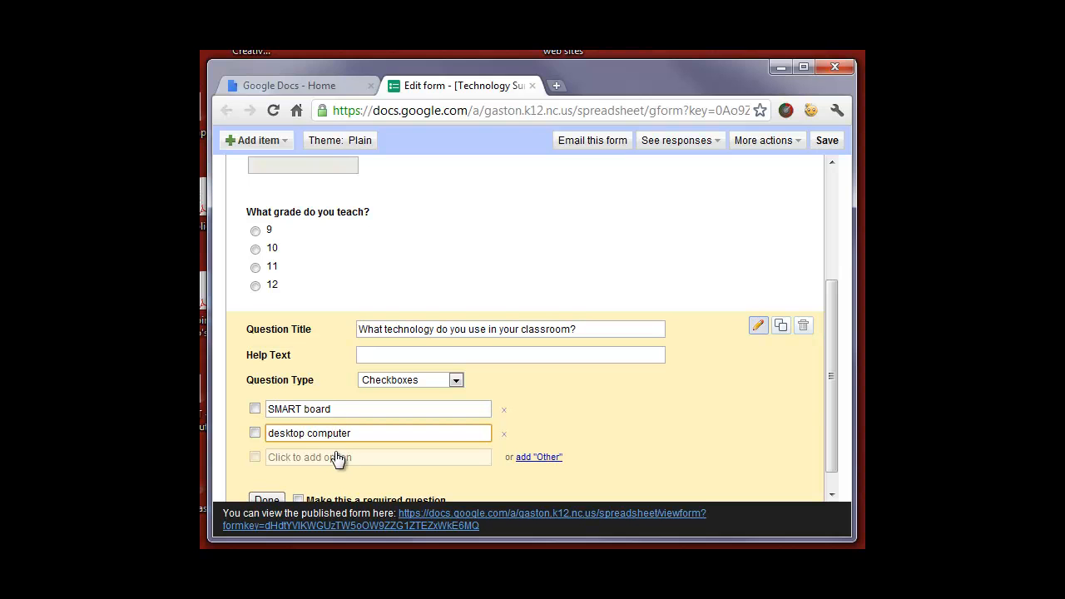
pyautogui.click(335, 457)
pyautogui.write('laptop')
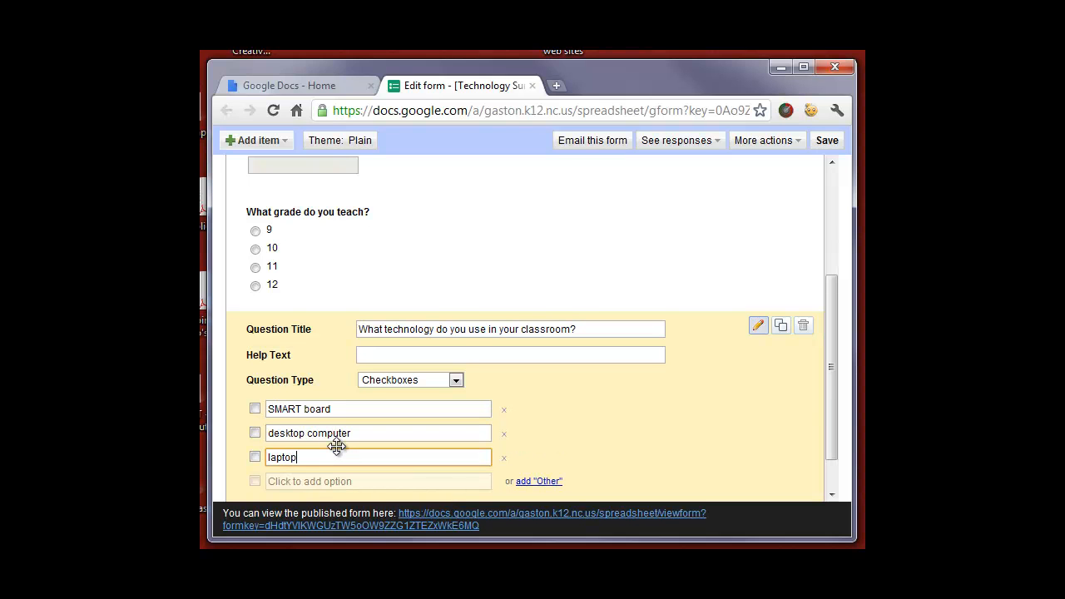
pyautogui.click(303, 483)
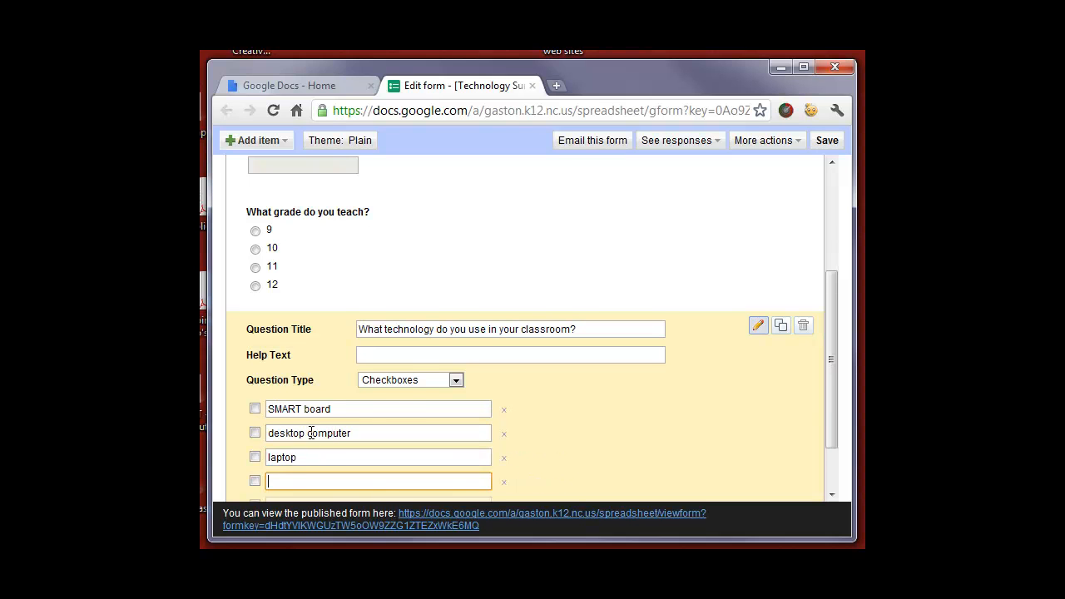
pyautogui.write('ipad')
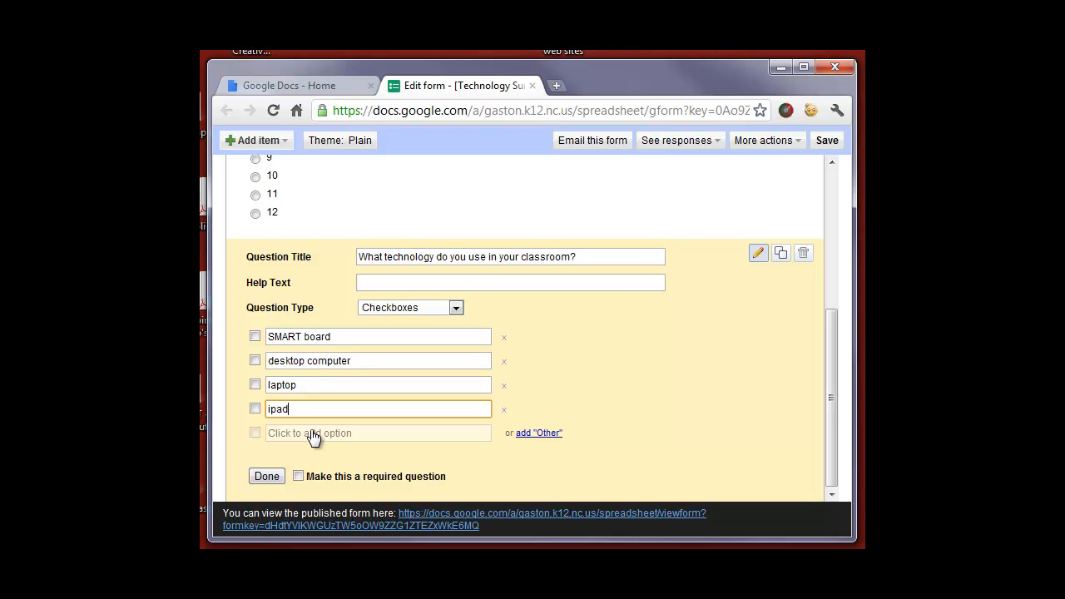
pyautogui.press('BackSpace')
pyautogui.press('BackSpace')
pyautogui.press('BackSpace')
# Step: Add an "Other" answer option to the technology question and finish editing it
pyautogui.click(525, 434)
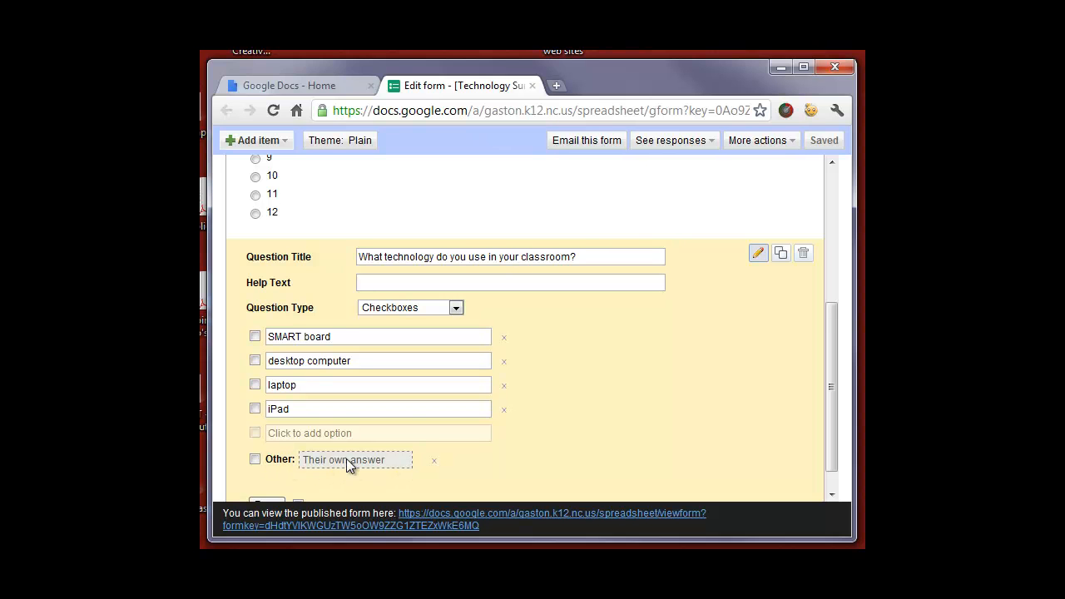
pyautogui.scroll(-1, 649, 389)
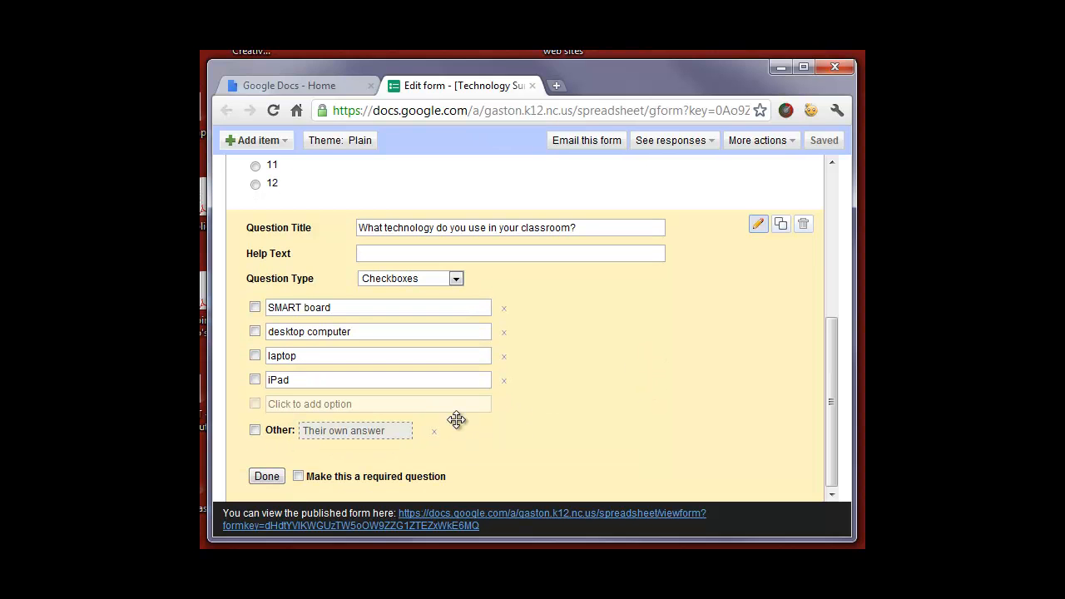
pyautogui.click(263, 477)
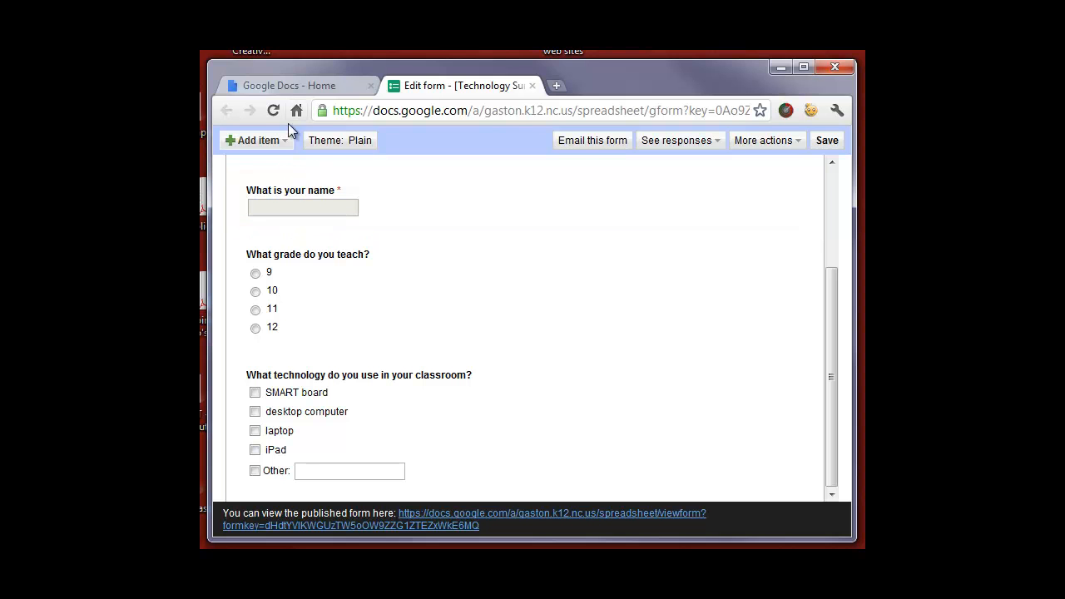
# Step: Open the form's theme gallery and browse the designs on its first two pages, ending back on the first page
pyautogui.click(323, 139)
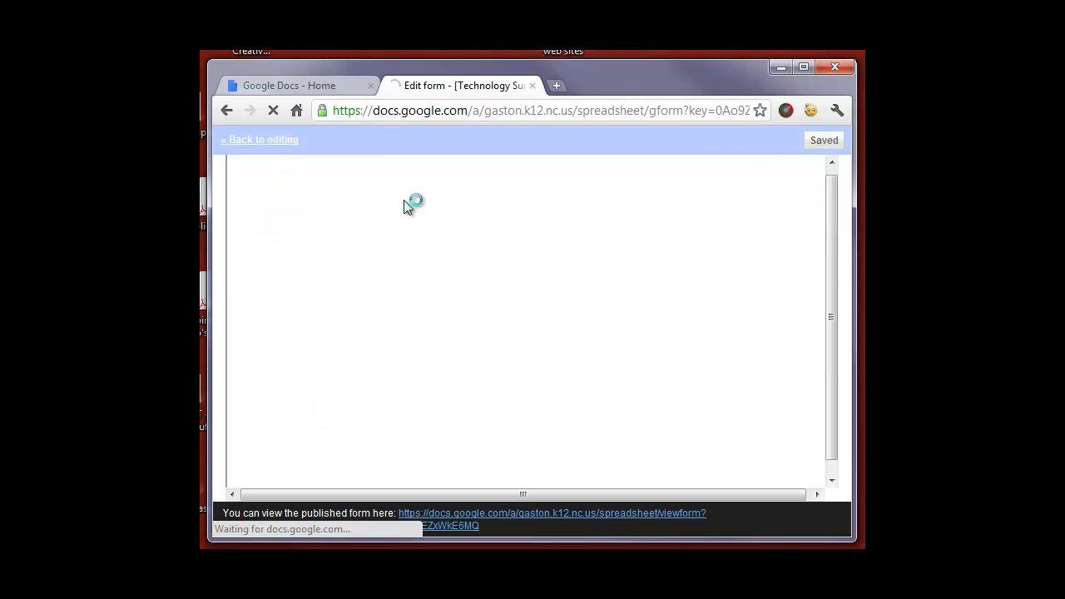
pyautogui.scroll(-2, 707, 288)
pyautogui.scroll(-6, 712, 287)
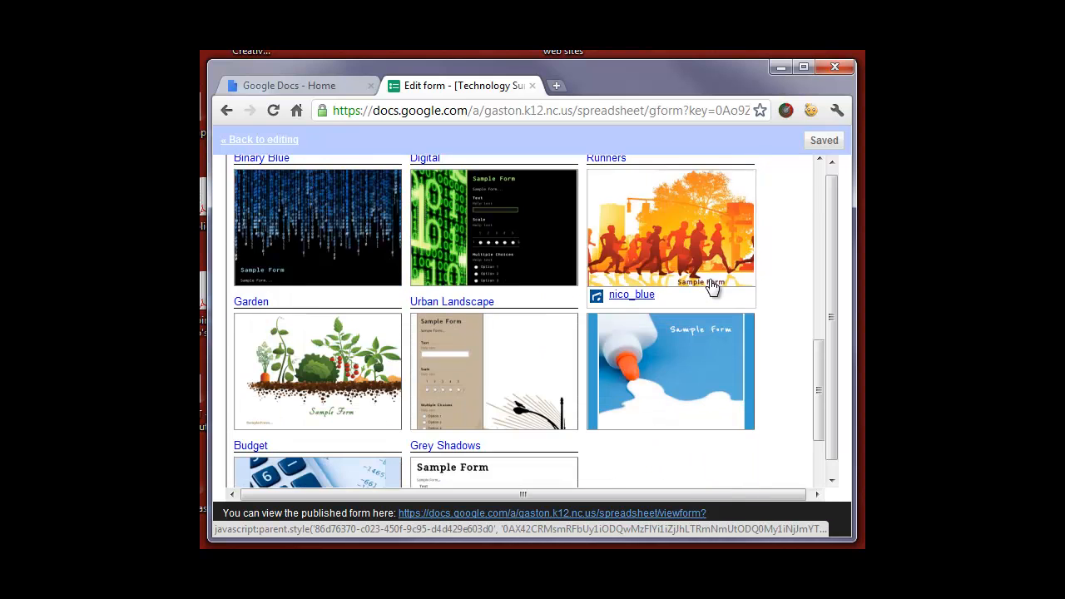
pyautogui.scroll(-3, 712, 286)
pyautogui.scroll(-1, 712, 287)
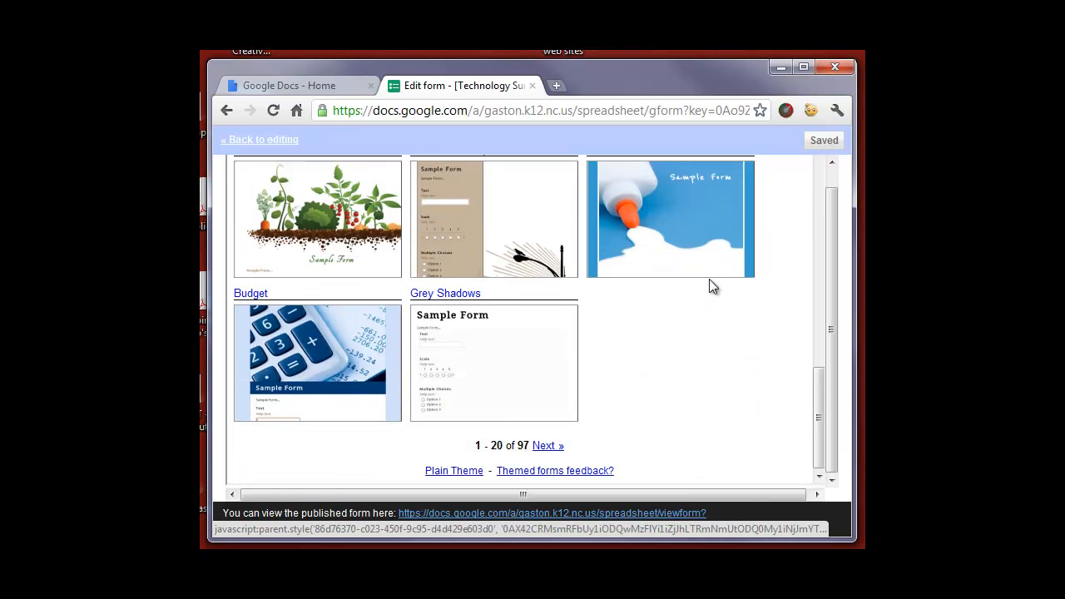
pyautogui.click(549, 448)
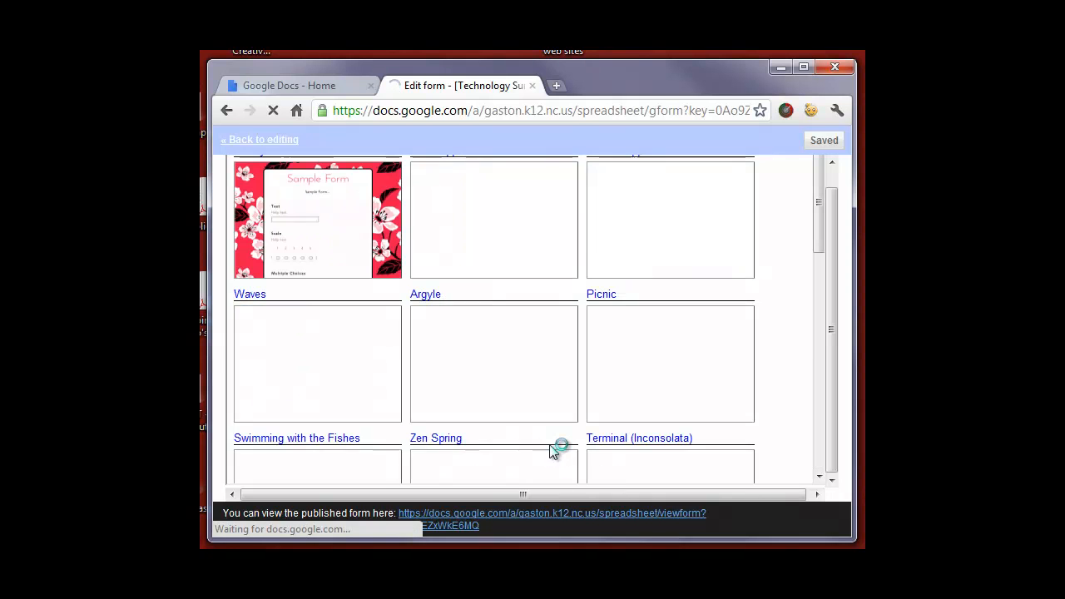
pyautogui.scroll(-7, 604, 396)
pyautogui.scroll(-10, 602, 401)
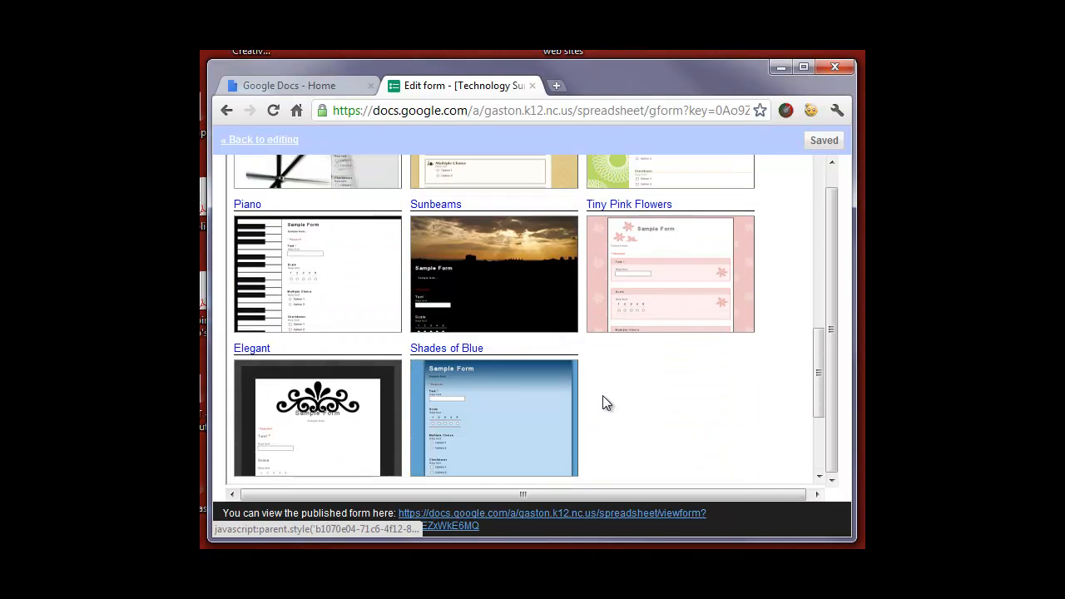
pyautogui.scroll(6, 596, 341)
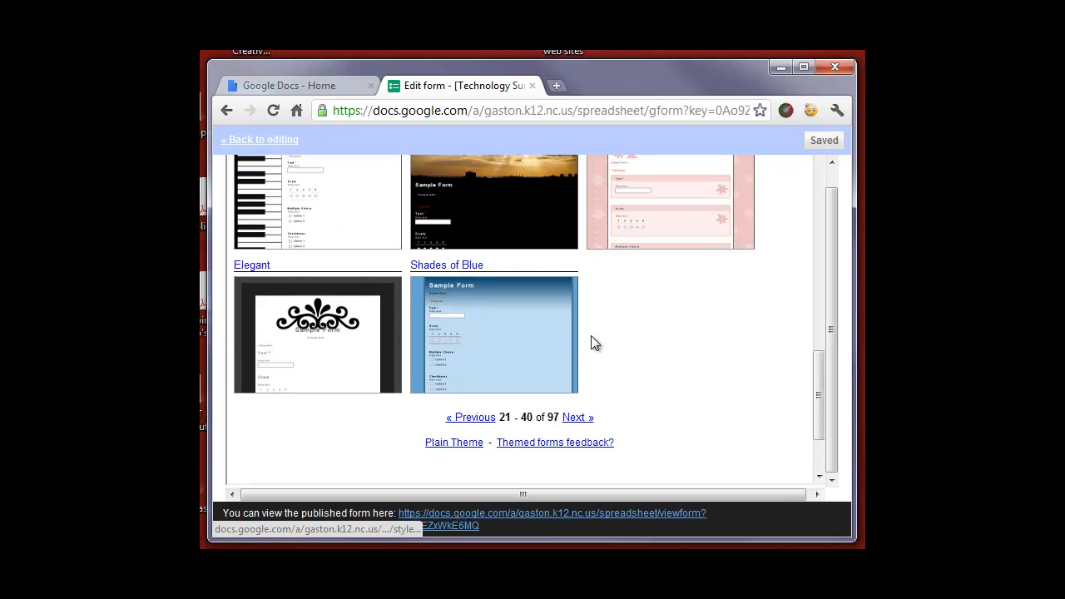
pyautogui.scroll(4, 594, 344)
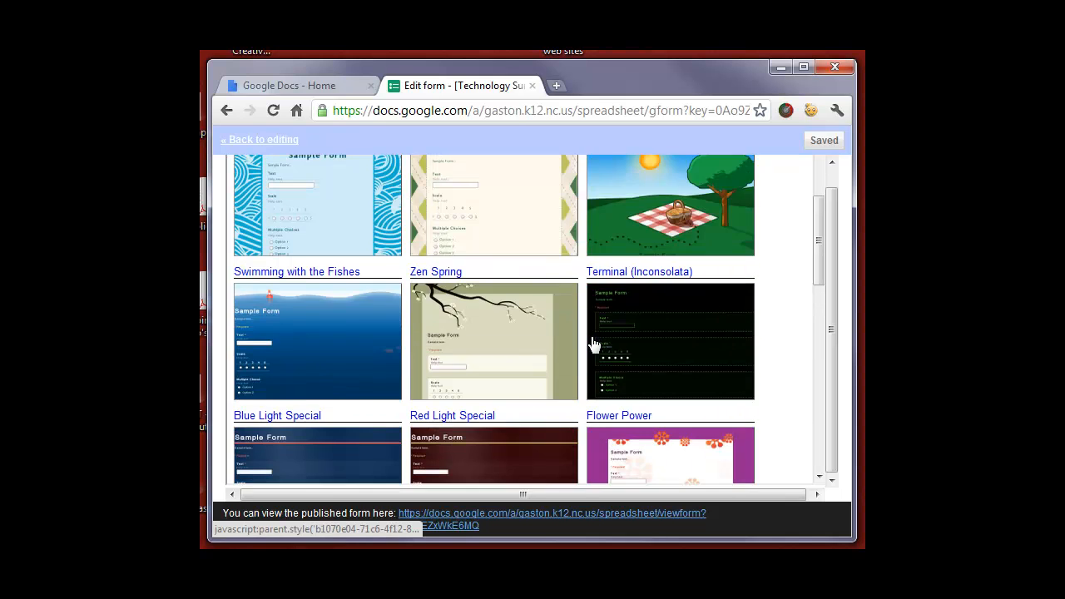
pyautogui.scroll(-10, 345, 409)
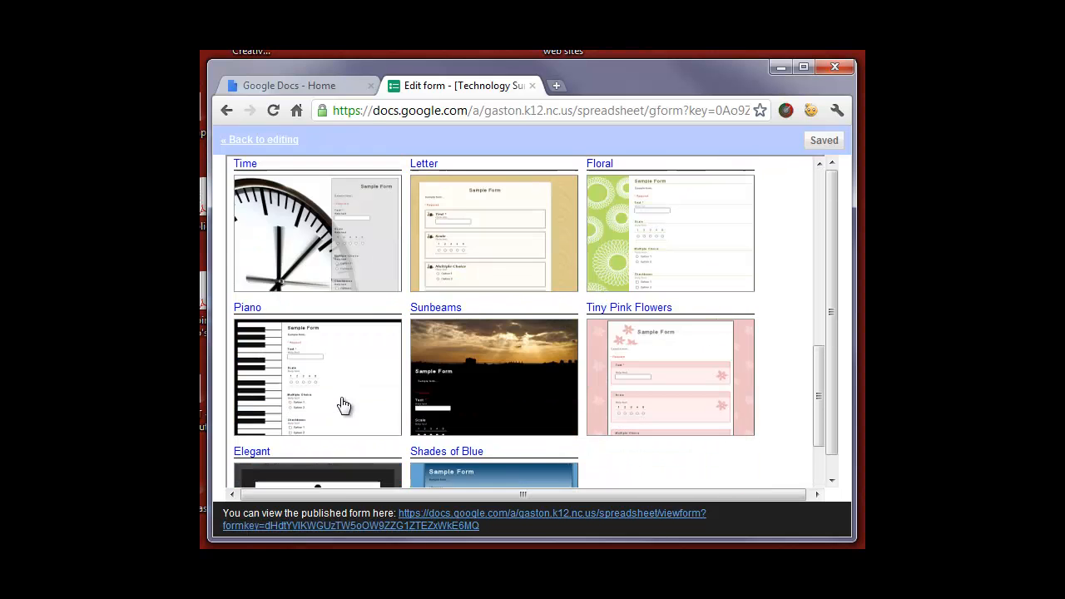
pyautogui.click(475, 447)
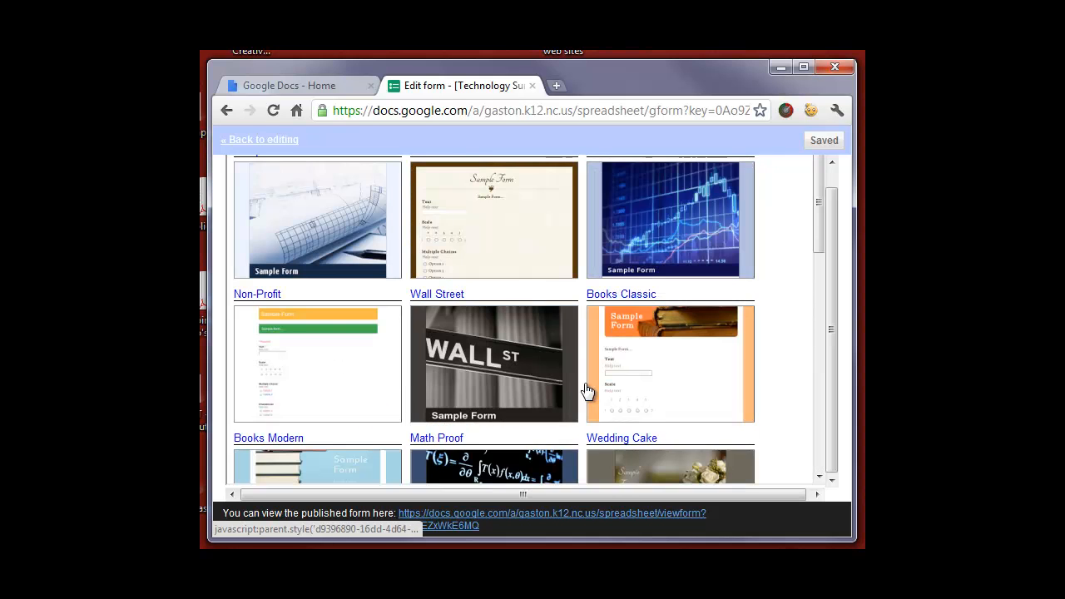
pyautogui.scroll(-6, 566, 382)
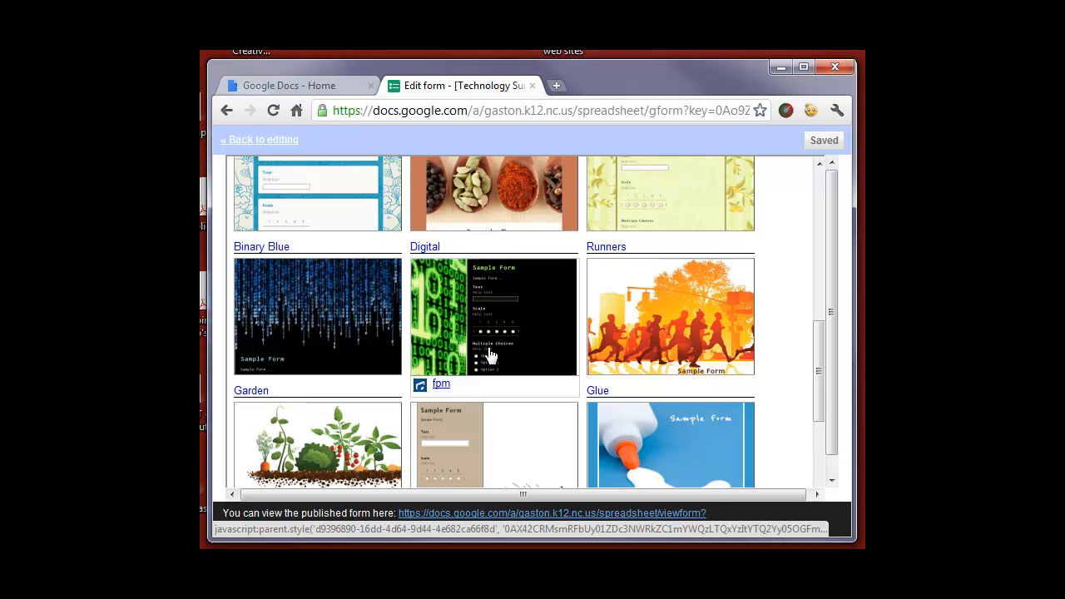
# Step: Preview the whole survey in the Digital theme and return to the gallery without applying it
pyautogui.click(489, 356)
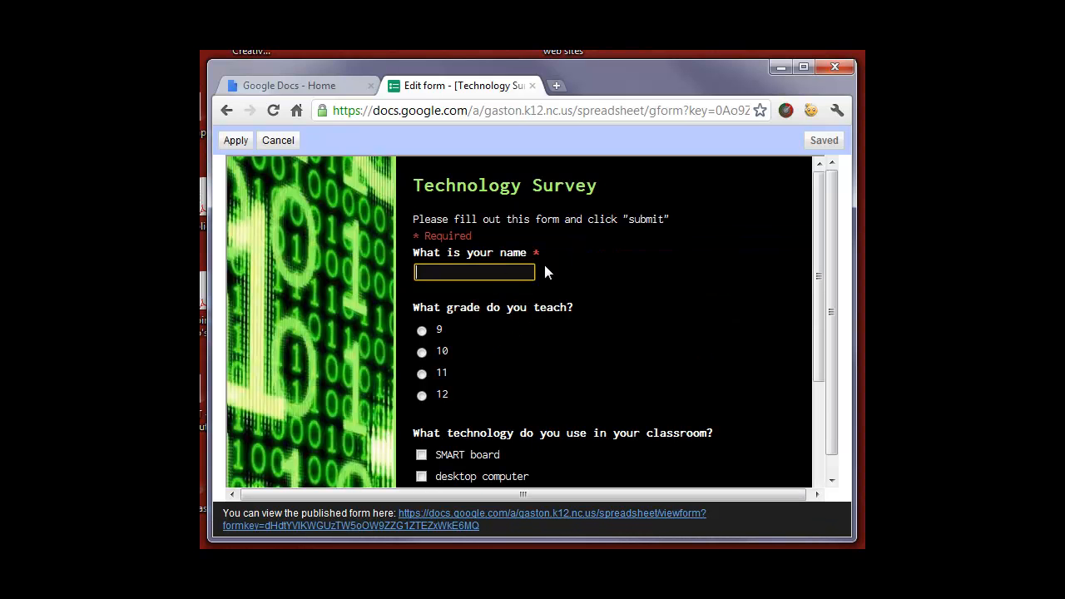
pyautogui.scroll(-4, 608, 296)
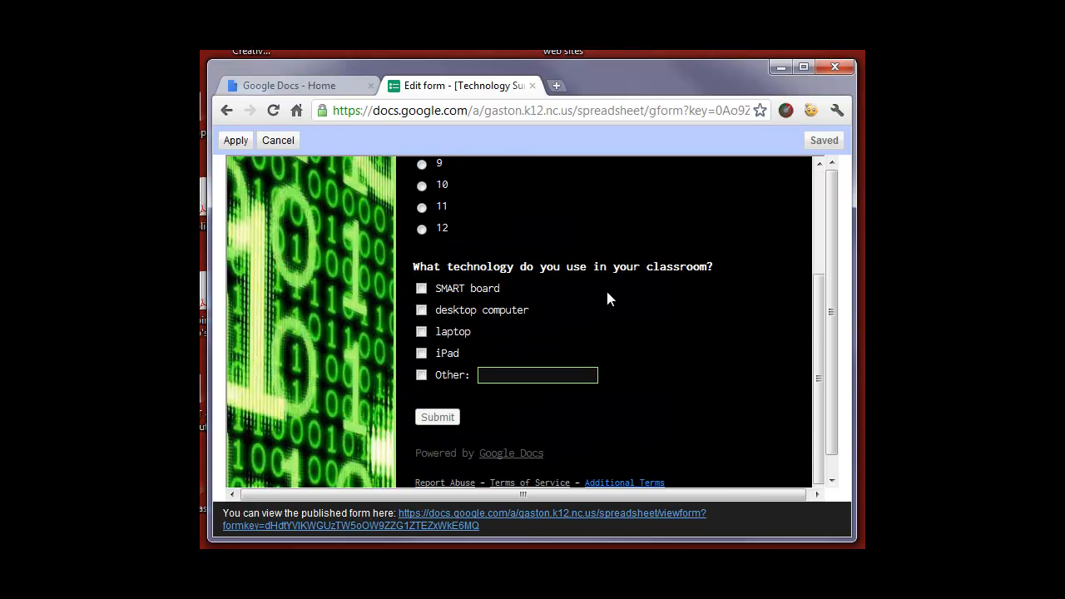
pyautogui.scroll(4, 634, 439)
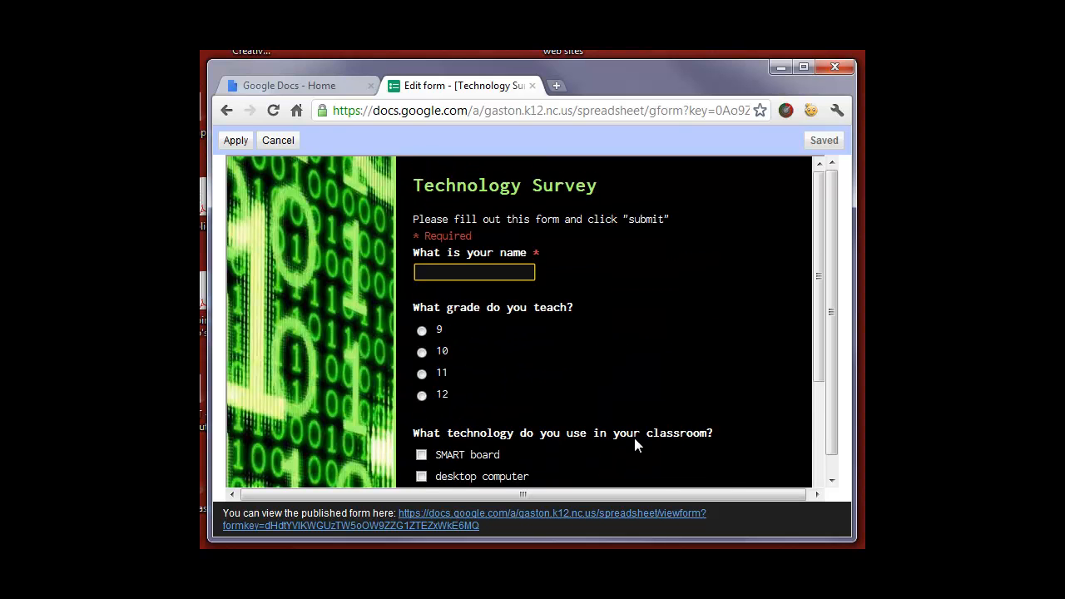
pyautogui.click(277, 142)
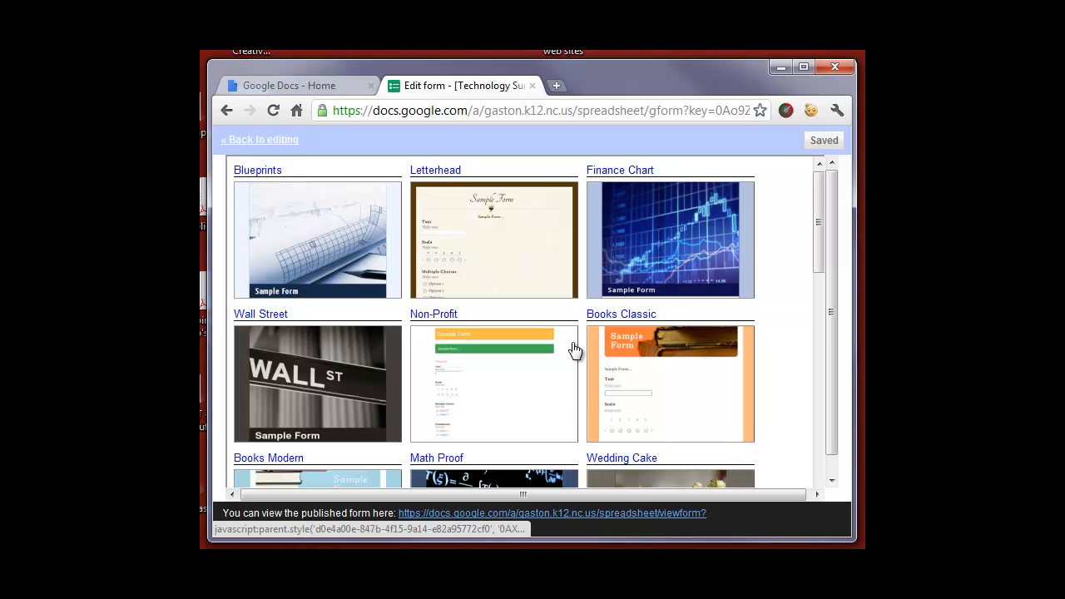
# Step: Preview the survey in the Books Classic theme and apply that theme to the form
pyautogui.click(669, 390)
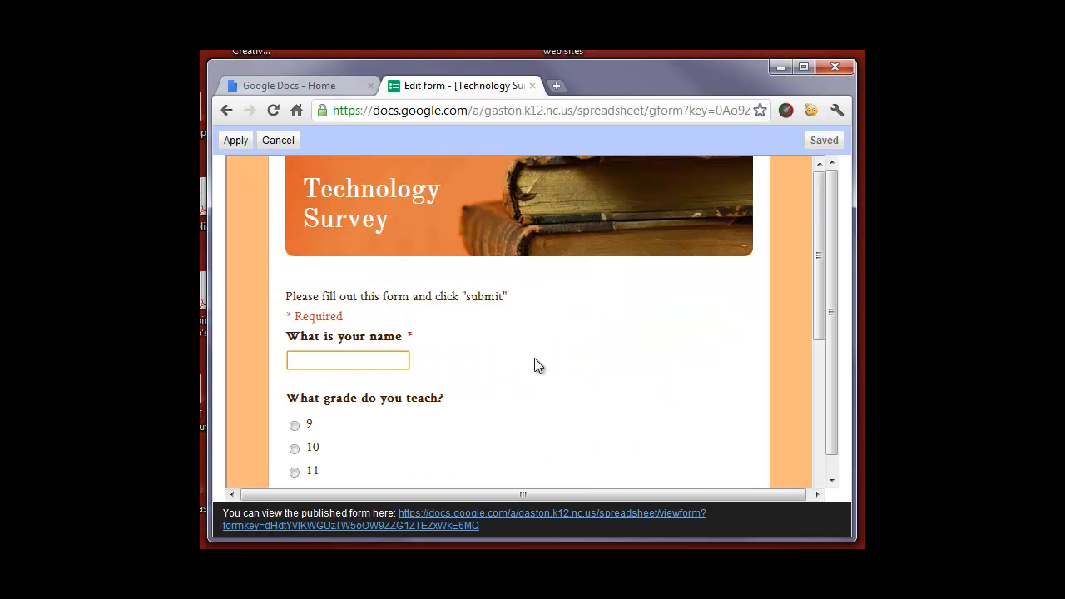
pyautogui.scroll(-4, 519, 356)
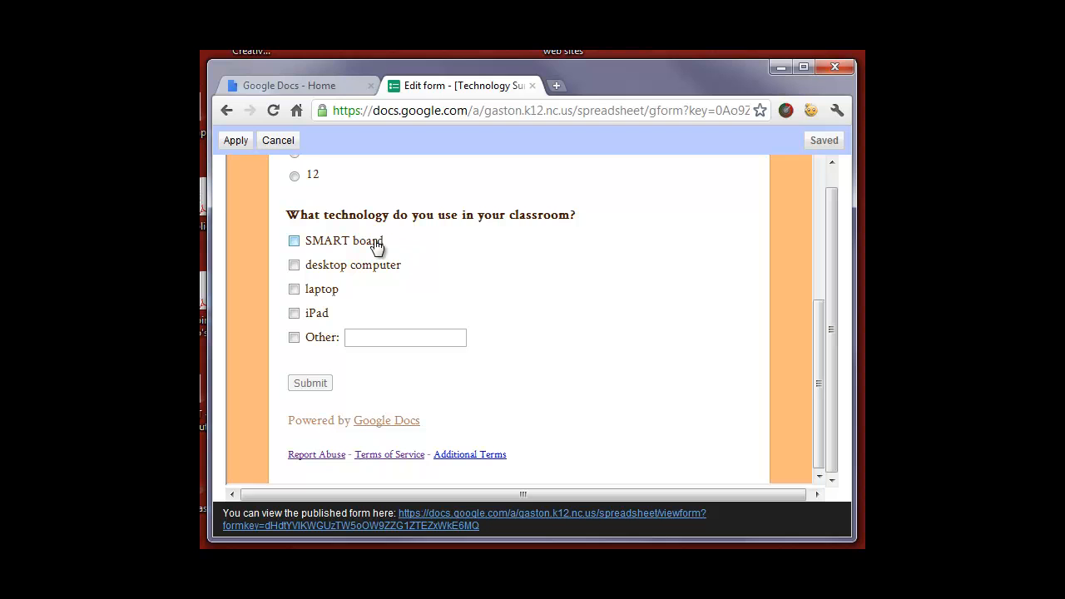
pyautogui.click(237, 142)
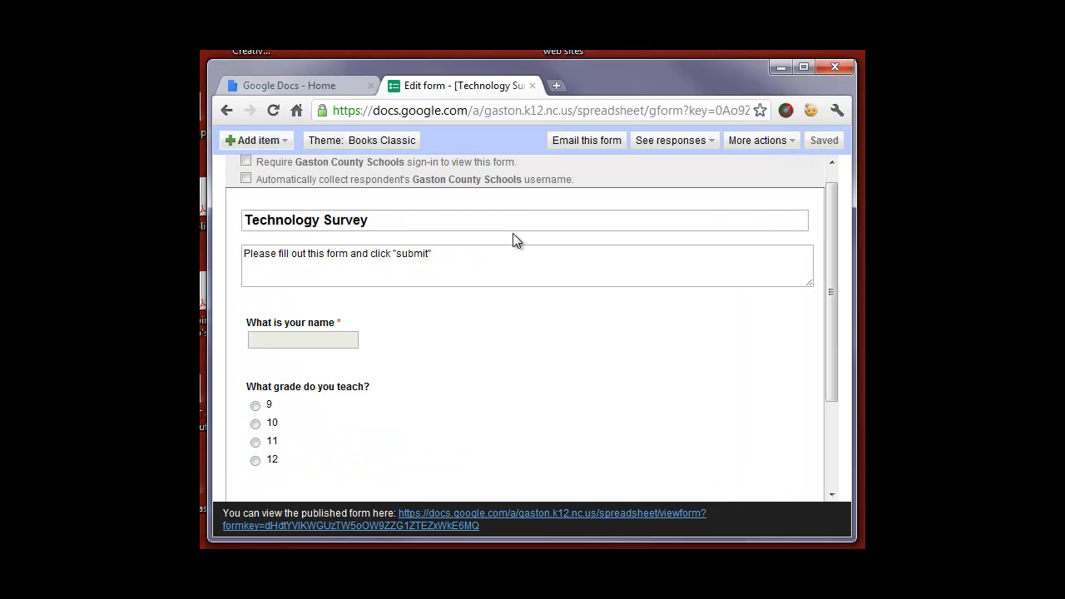
pyautogui.moveTo(431, 336)
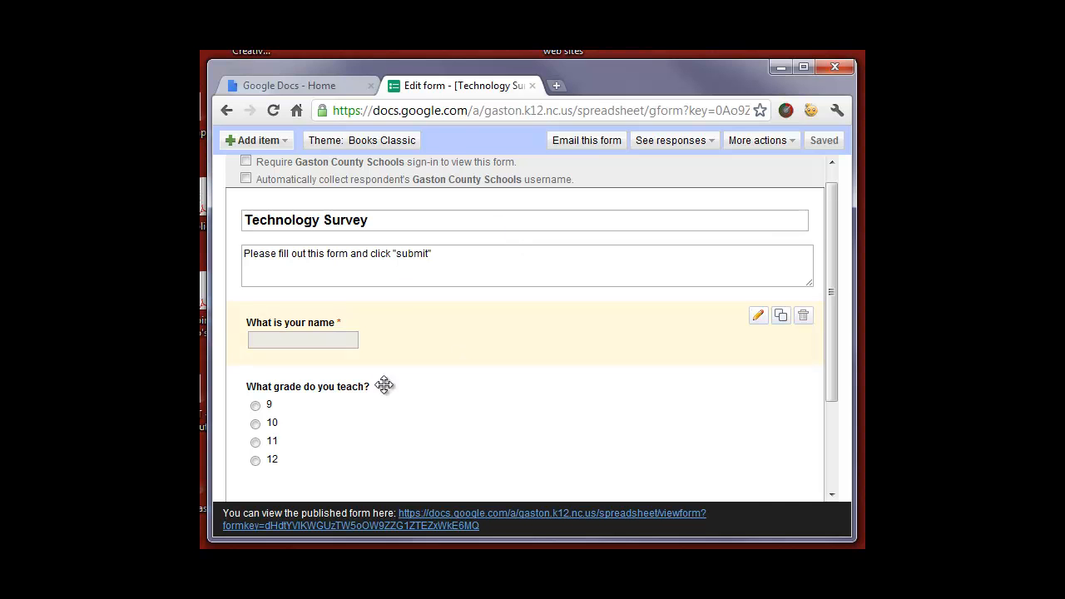
pyautogui.moveTo(549, 421)
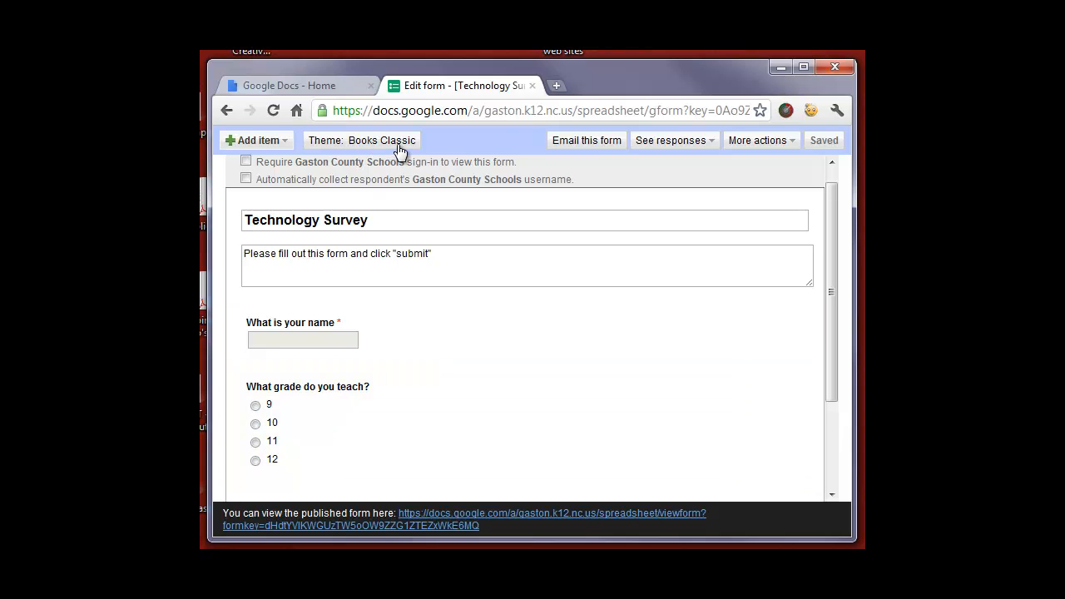
# Step: Replace the form's confirmation message with "Thank you for taking this survey. We will discuss the results at the next staff meeting." and save it
pyautogui.moveTo(633, 371)
pyautogui.click(794, 141)
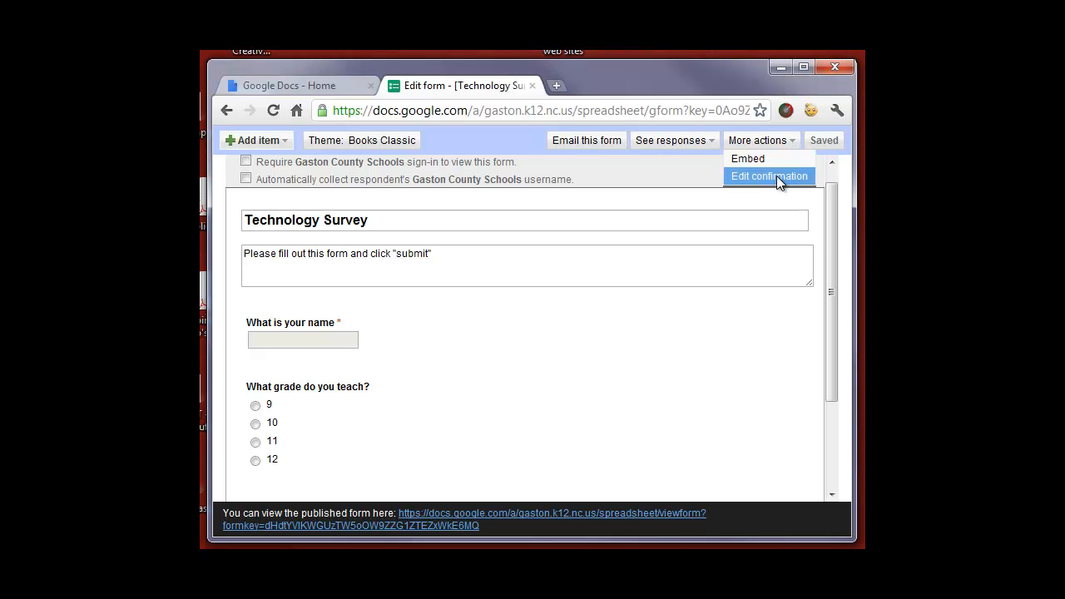
pyautogui.click(776, 176)
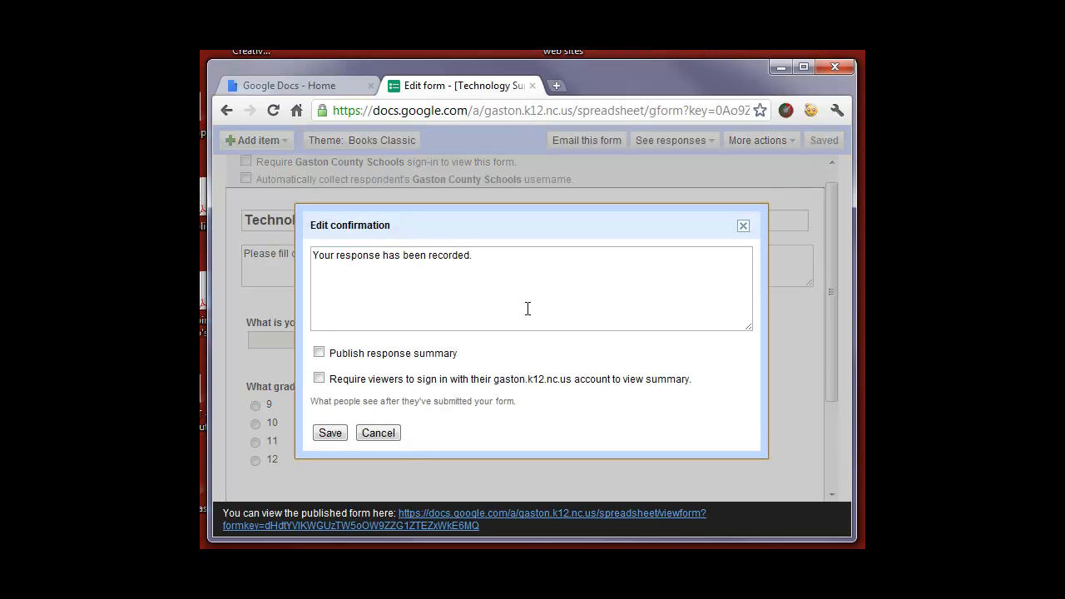
pyautogui.moveTo(489, 262); pyautogui.dragTo(281, 262)
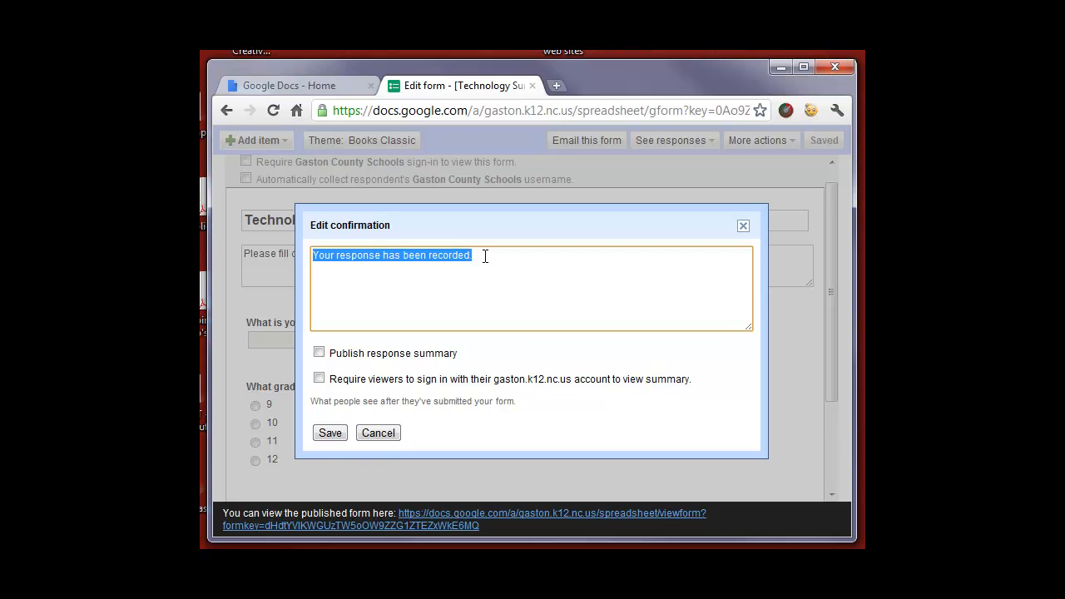
pyautogui.write('Thank ')
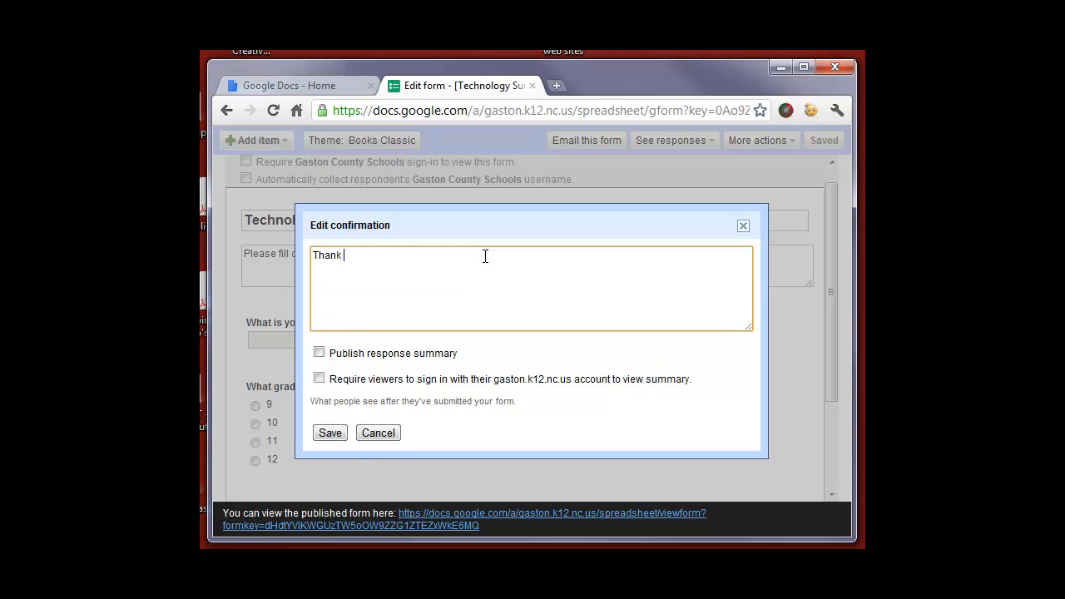
pyautogui.write('you for taking this survey')
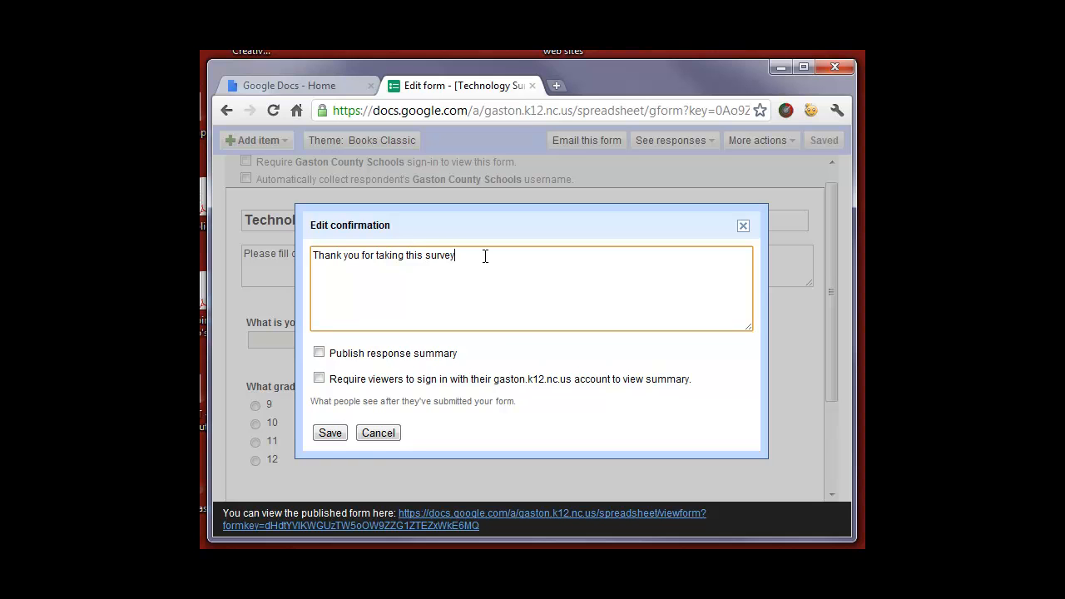
pyautogui.write('. We will discuss the results at the next staff m')
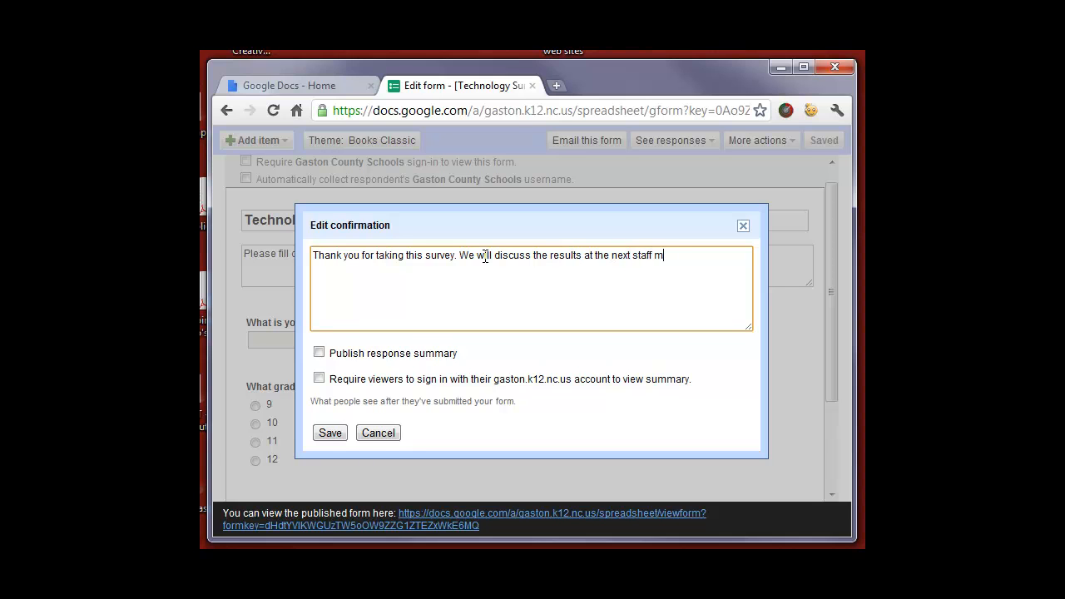
pyautogui.write('eeting.')
pyautogui.click(327, 434)
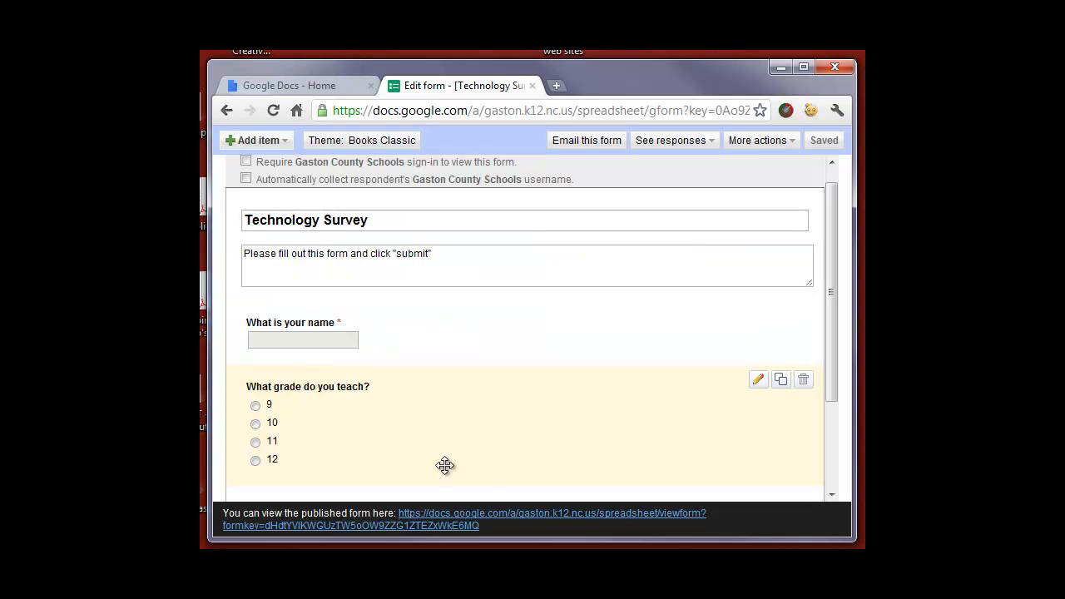